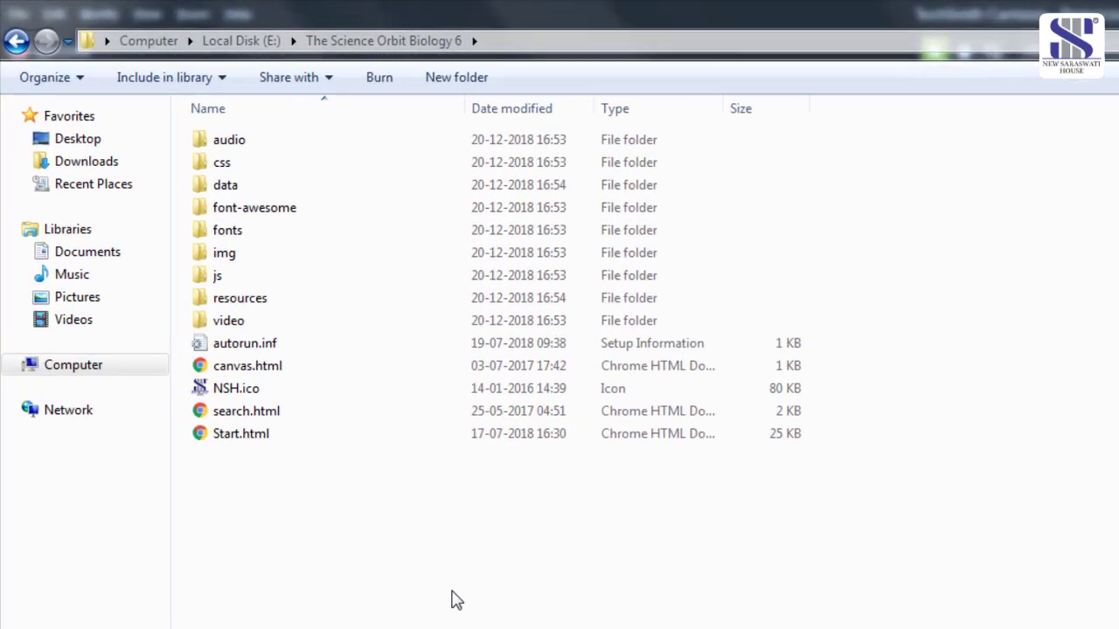
# - Launch the Biology Class 6 app from Start.html in E:\The Science Orbit Biology 6
pyautogui.click(227, 438)
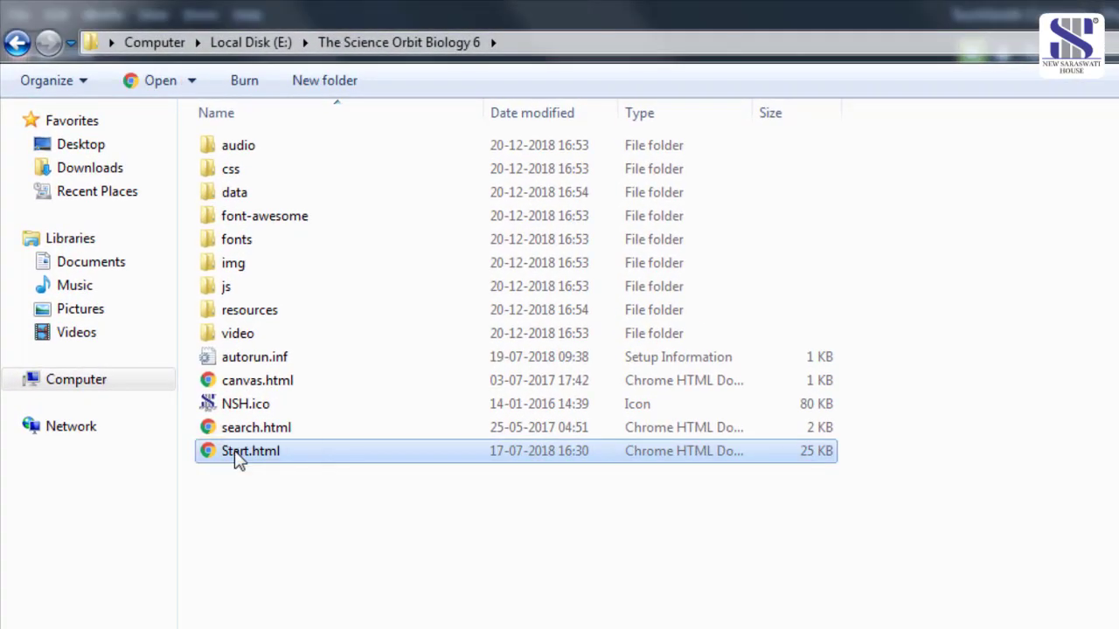
pyautogui.doubleClick(238, 452)
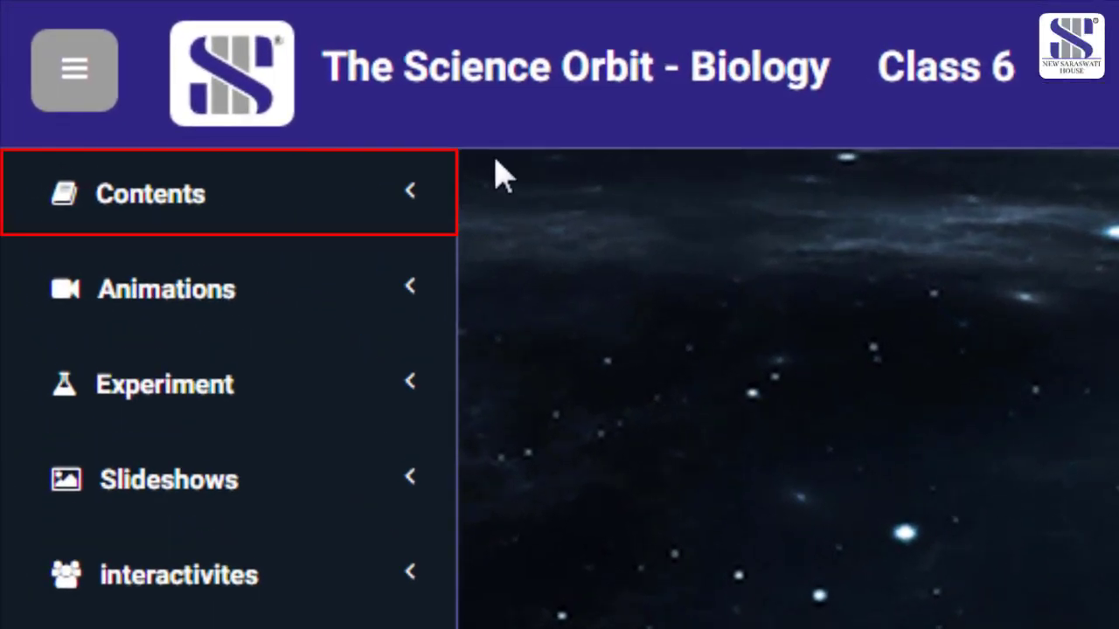
# - Open chapter 3, Human Body: Organ Systems, and its animation, then expand the Experiment list
pyautogui.click(308, 183)
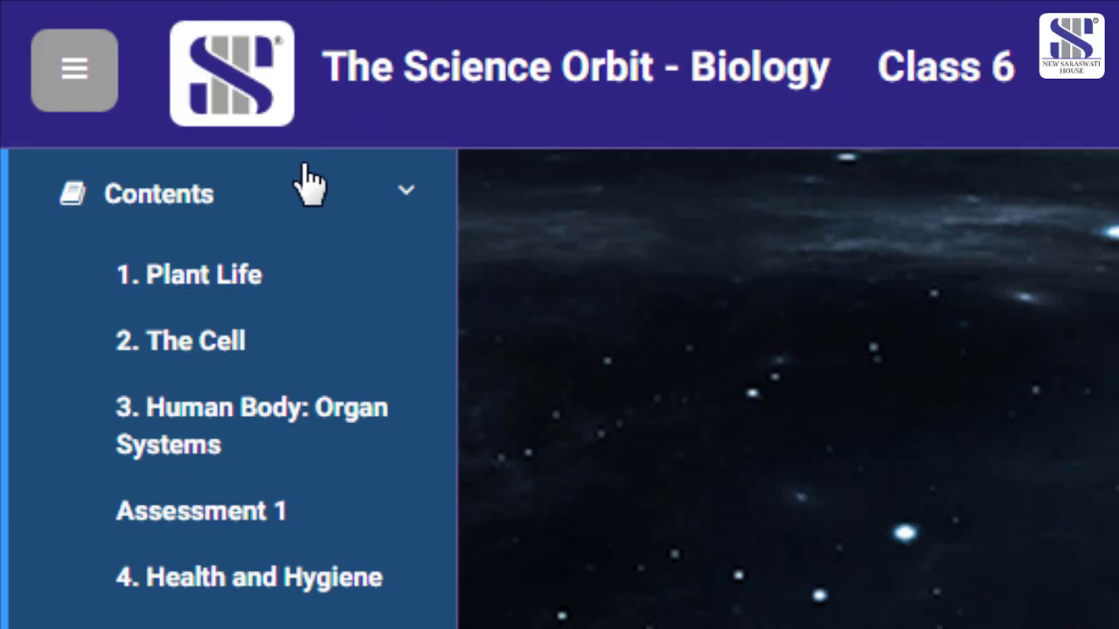
pyautogui.click(247, 442)
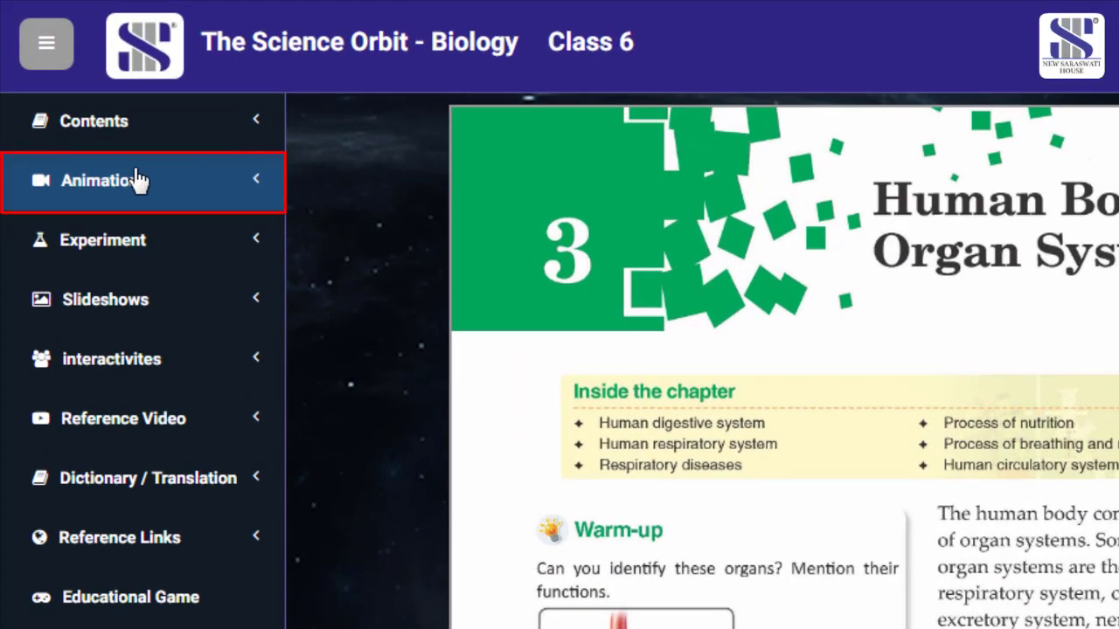
pyautogui.click(138, 180)
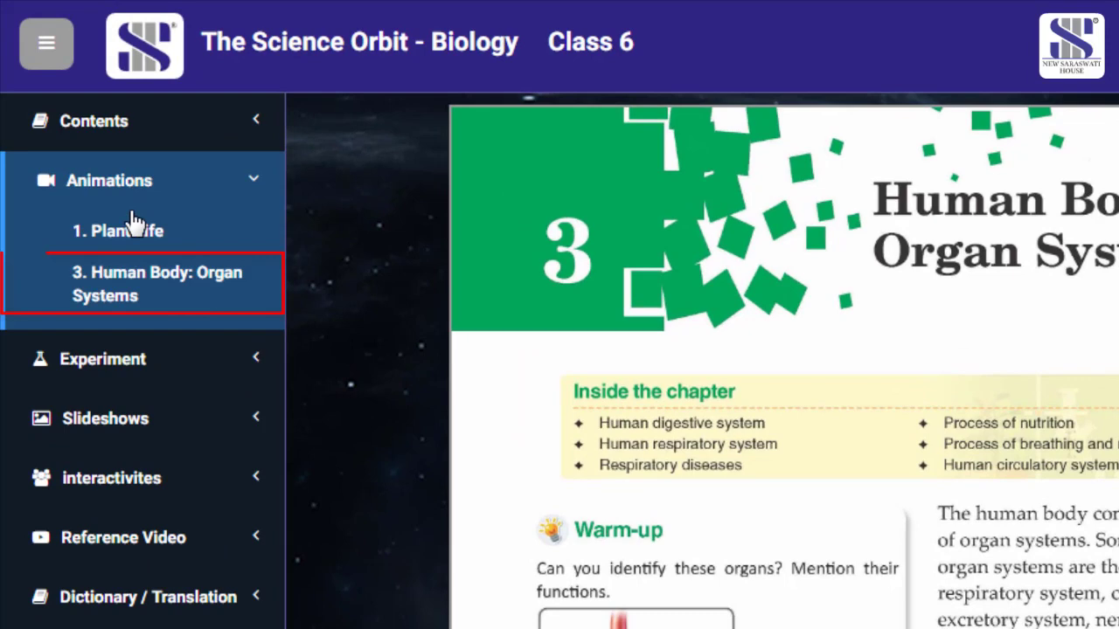
pyautogui.click(134, 296)
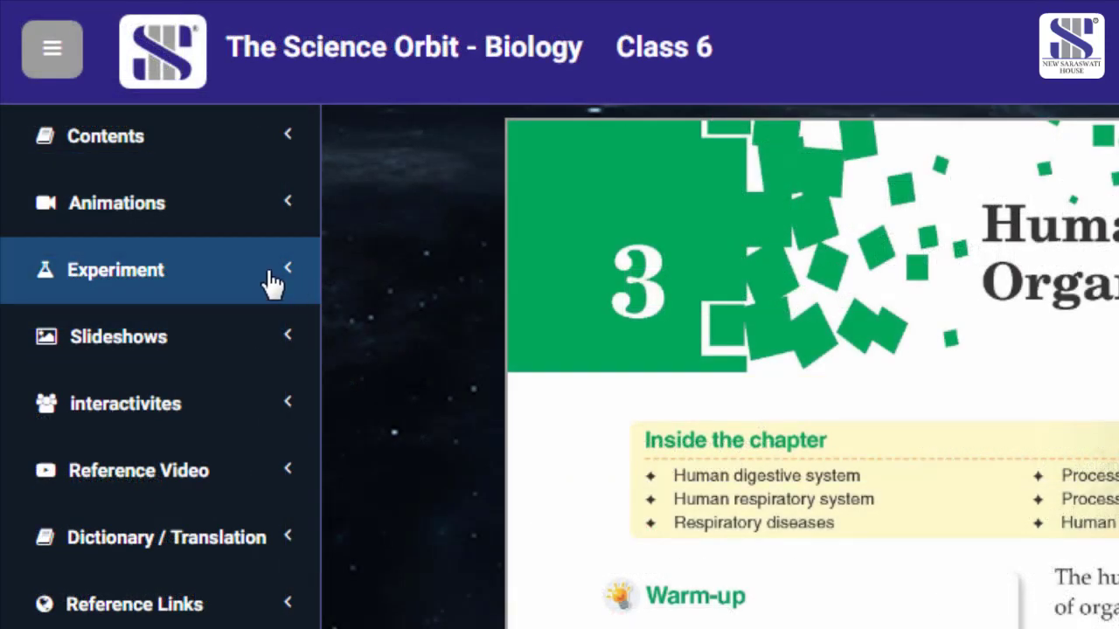
pyautogui.click(272, 281)
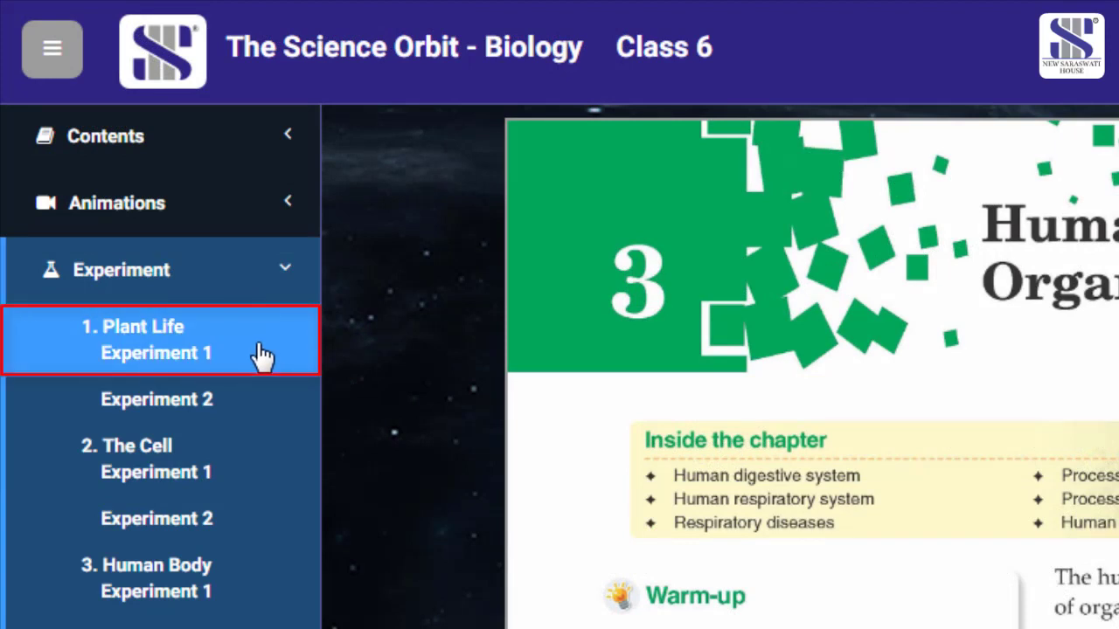
# - Play the Plant Life Experiment 1 video and skip ahead to the alcohol flask step
pyautogui.click(262, 354)
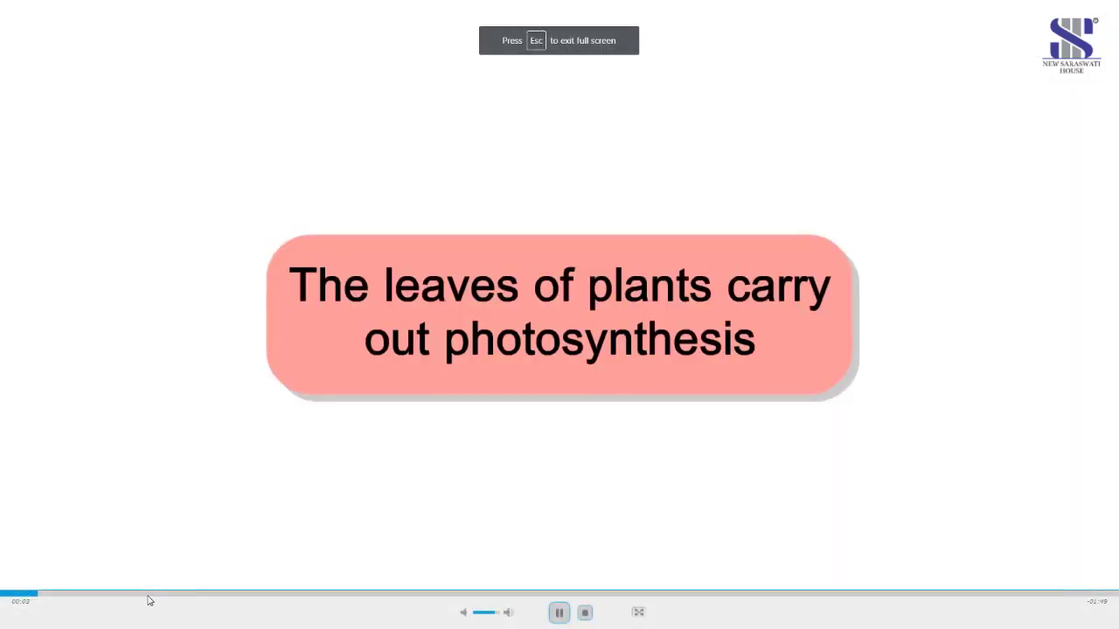
pyautogui.click(149, 598)
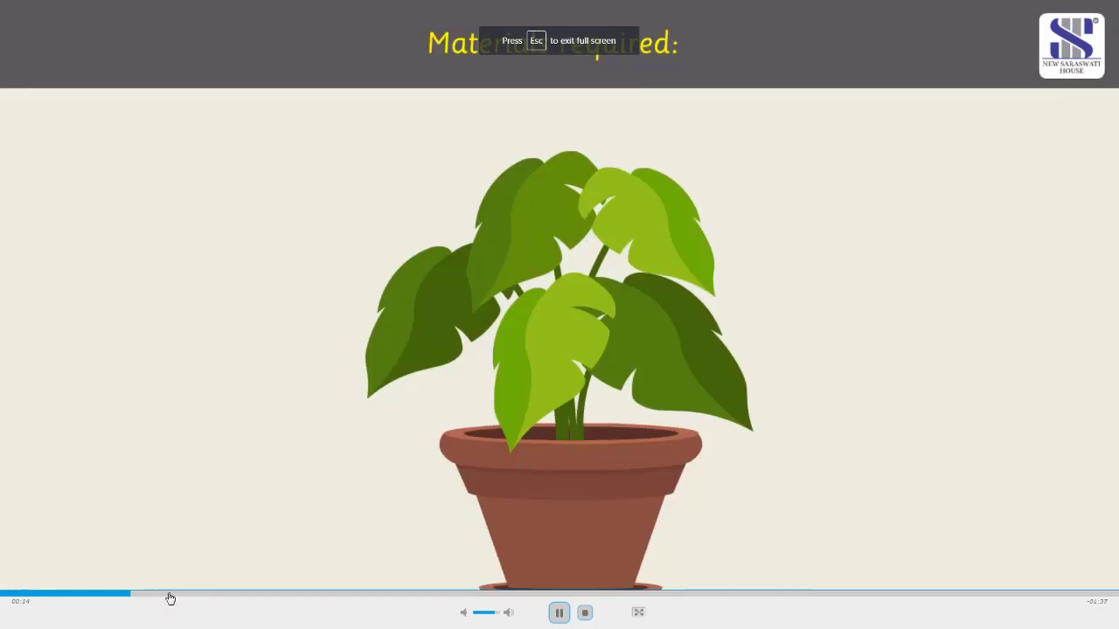
pyautogui.click(268, 598)
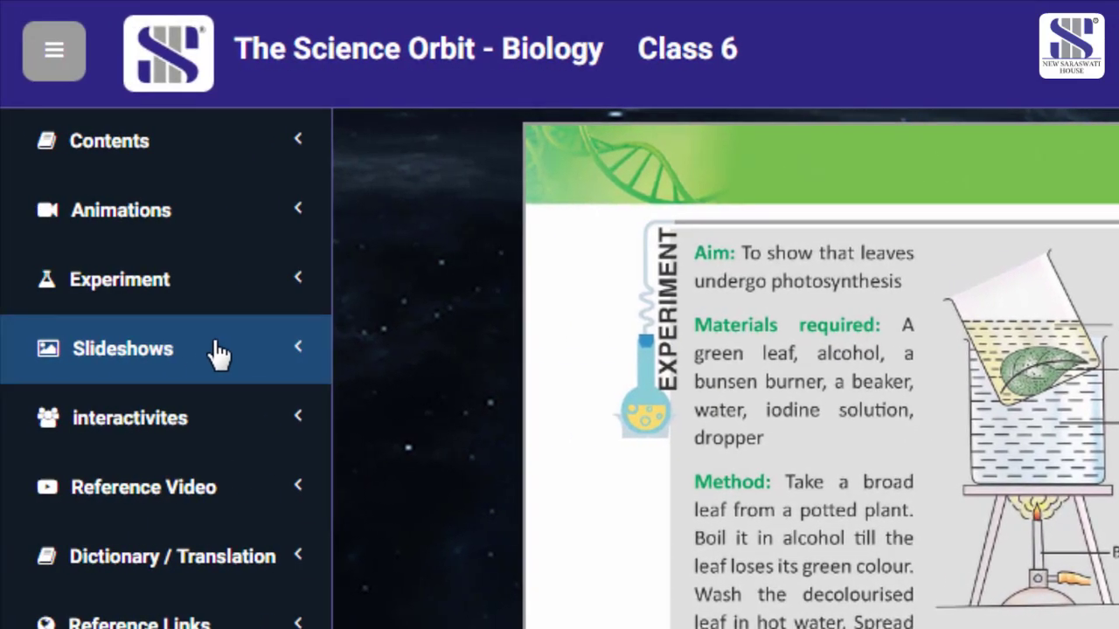
pyautogui.click(218, 354)
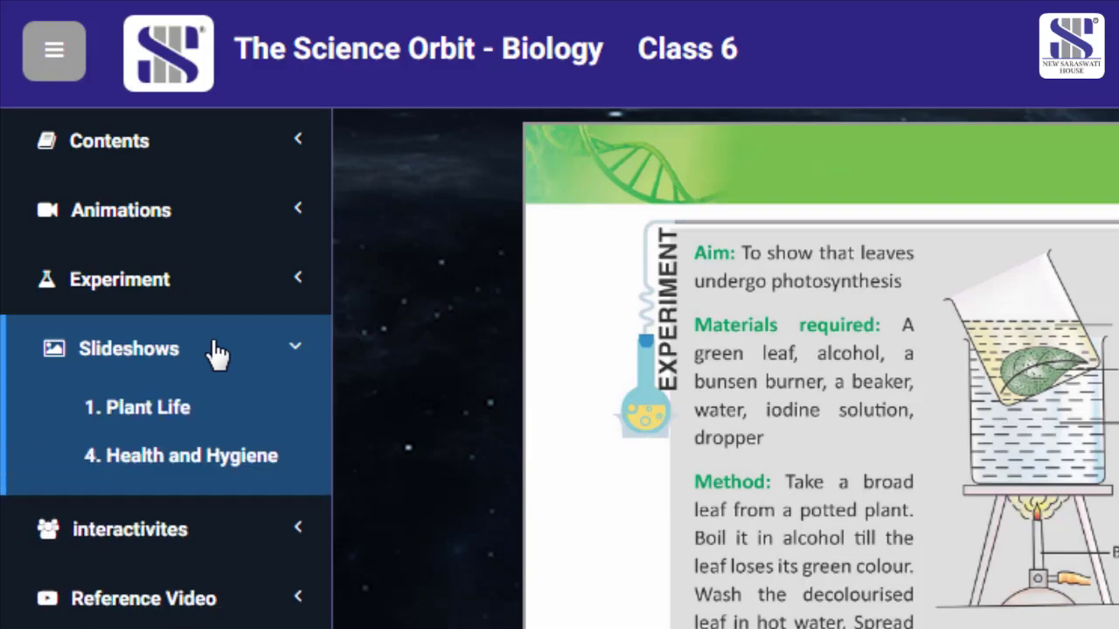
pyautogui.click(204, 421)
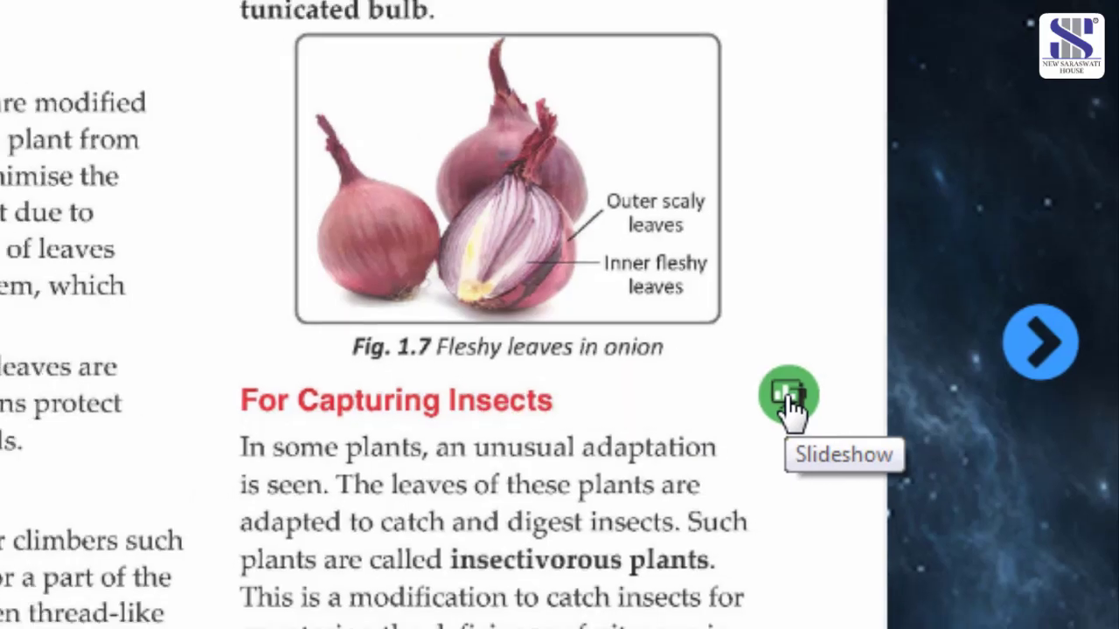
pyautogui.click(773, 410)
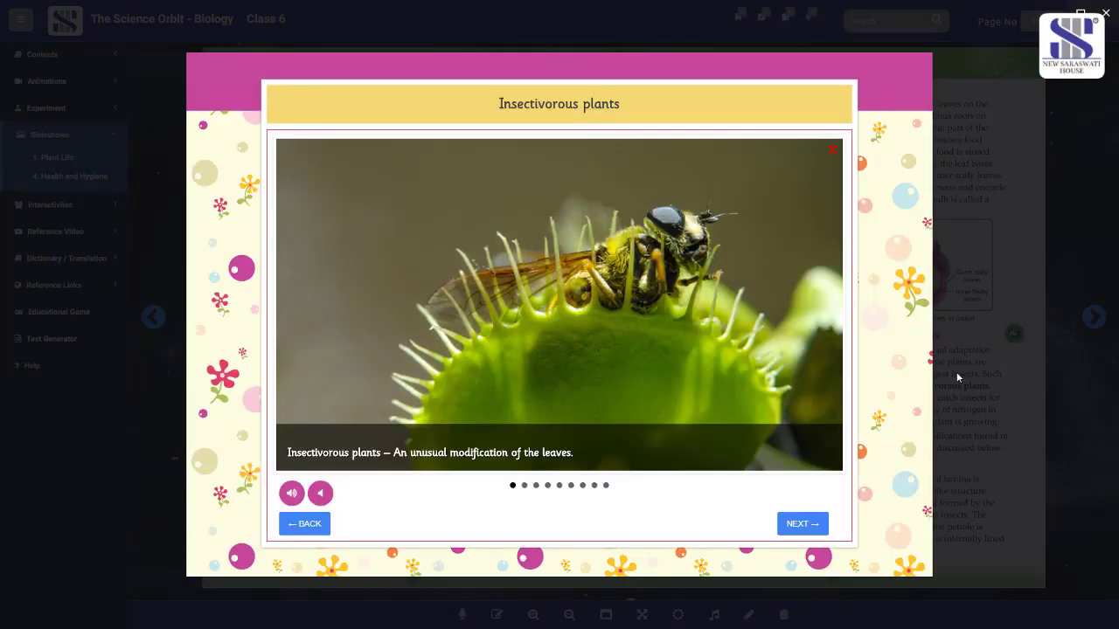
pyautogui.click(801, 527)
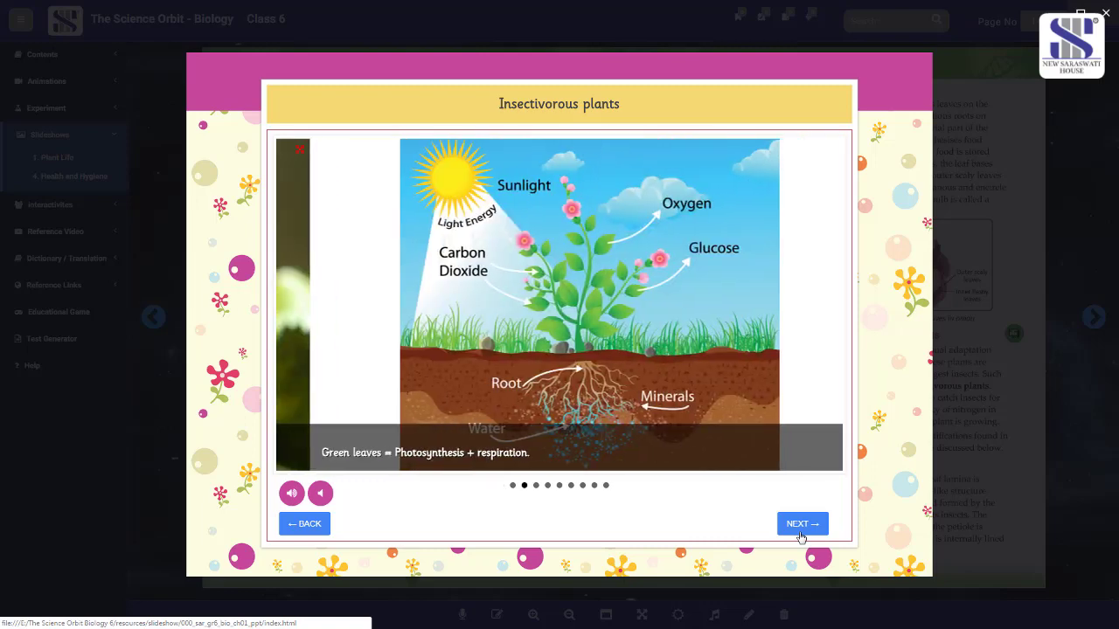
pyautogui.click(801, 535)
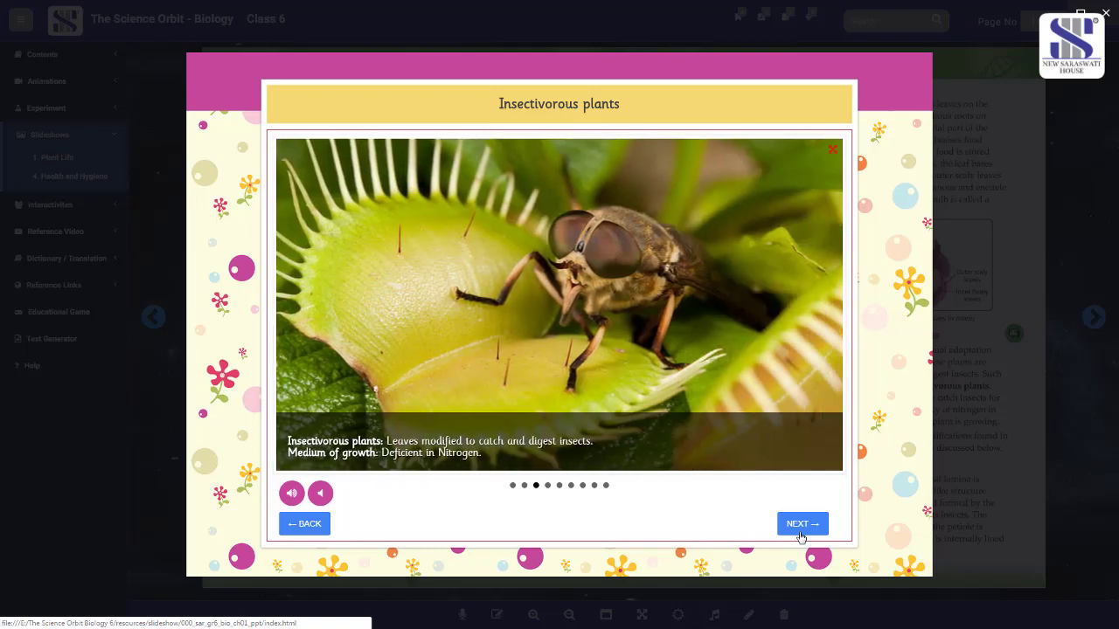
pyautogui.click(831, 153)
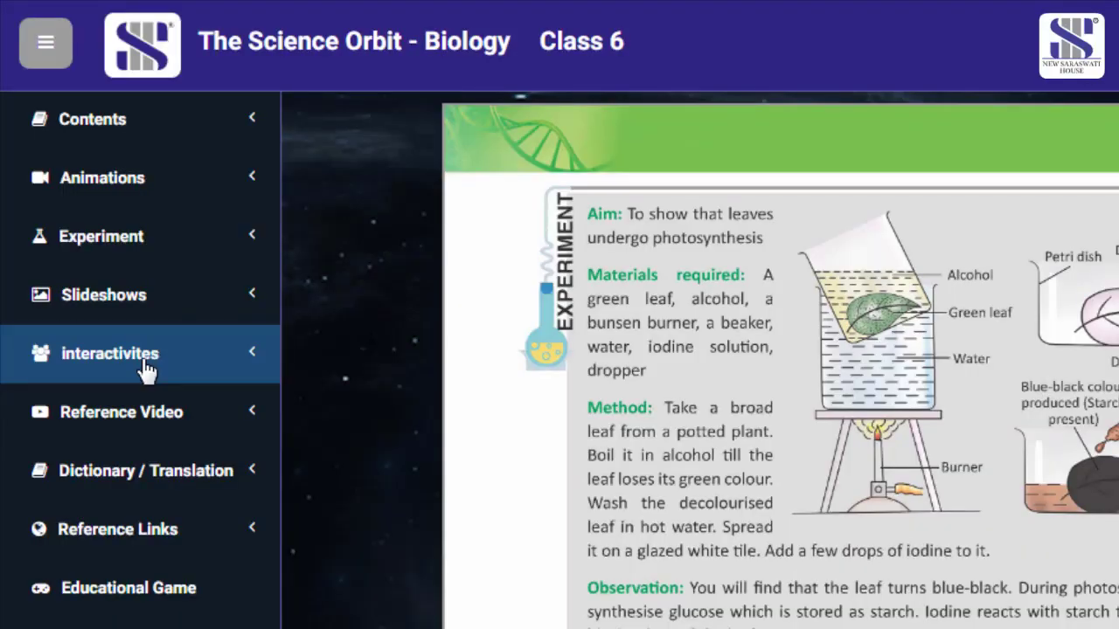
pyautogui.click(145, 371)
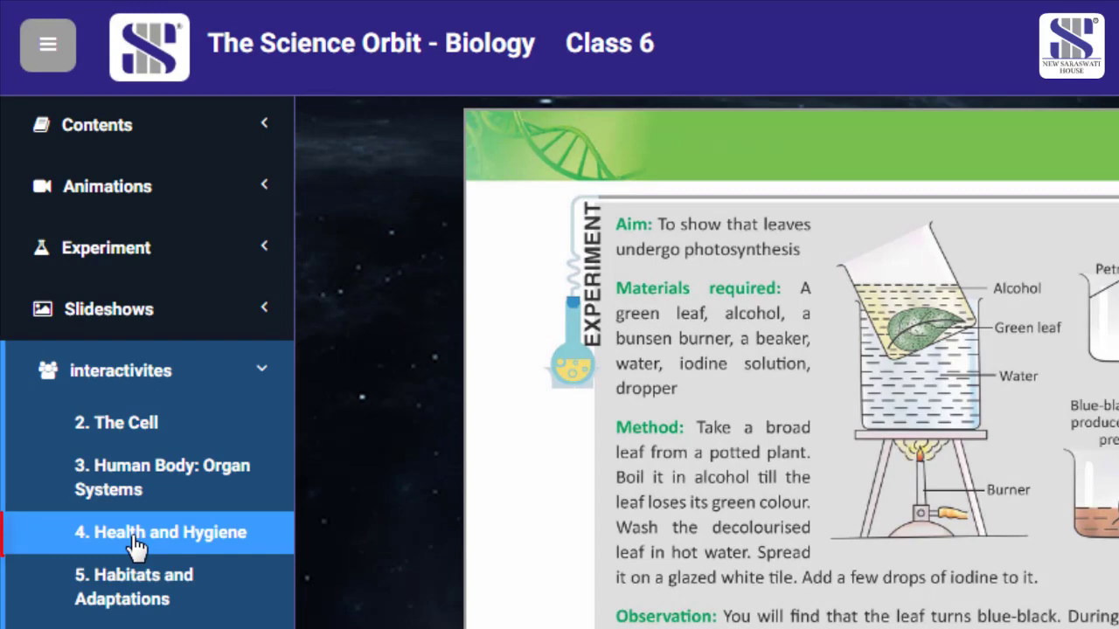
pyautogui.click(138, 544)
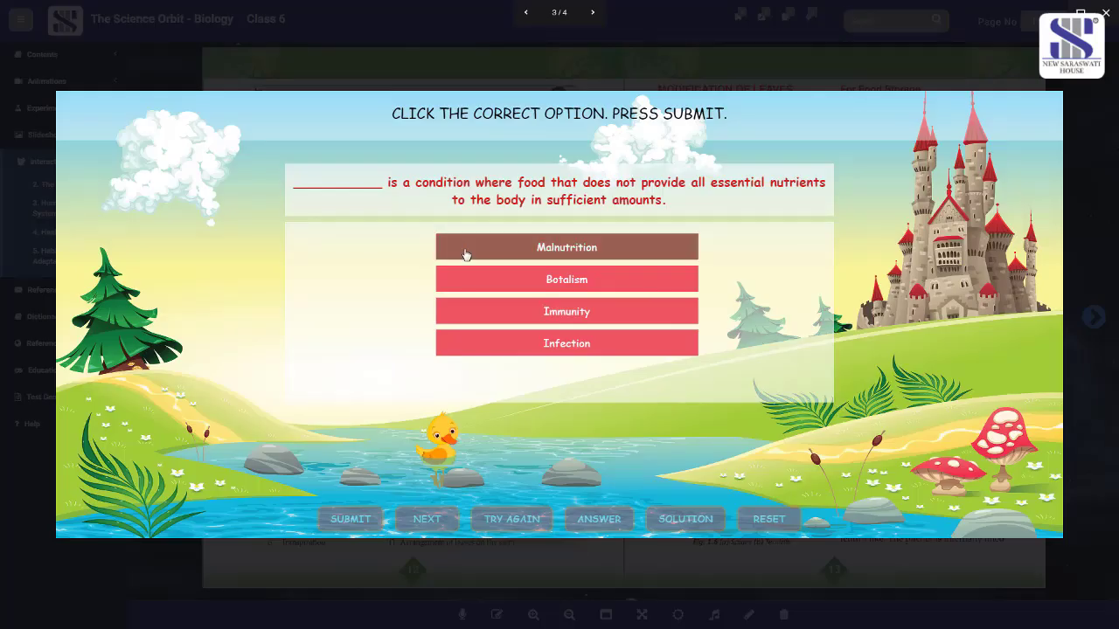
pyautogui.click(472, 253)
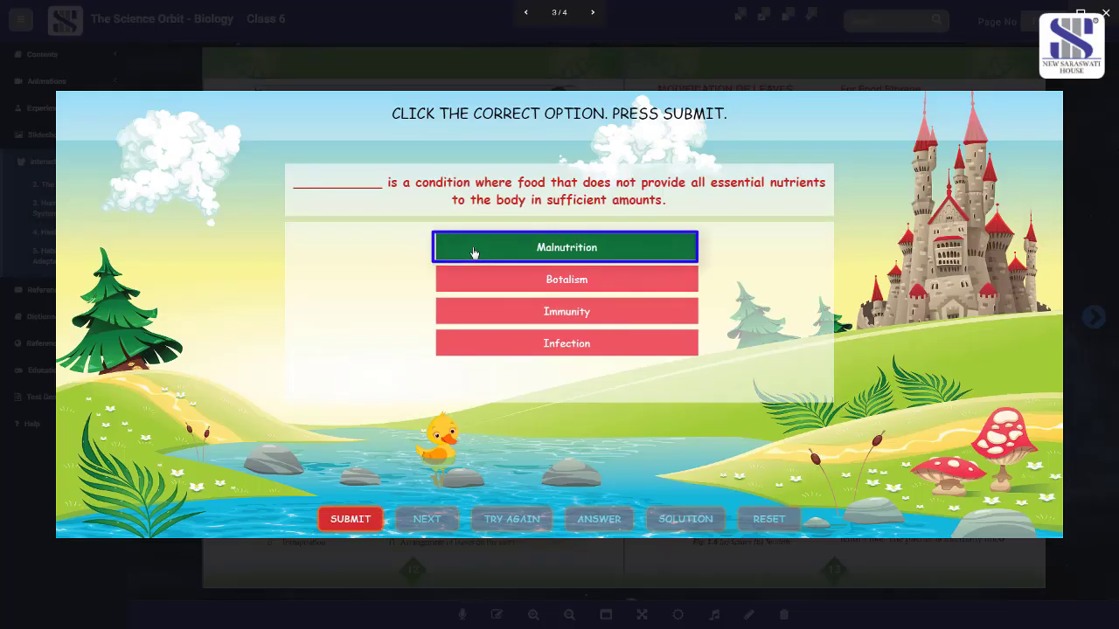
pyautogui.click(357, 521)
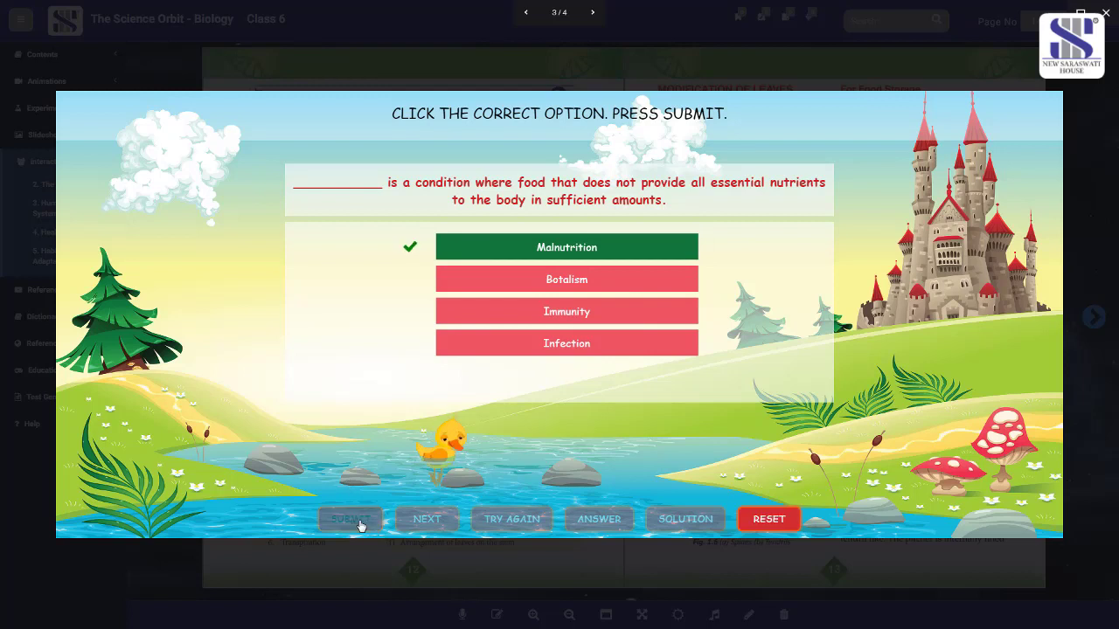
pyautogui.click(447, 521)
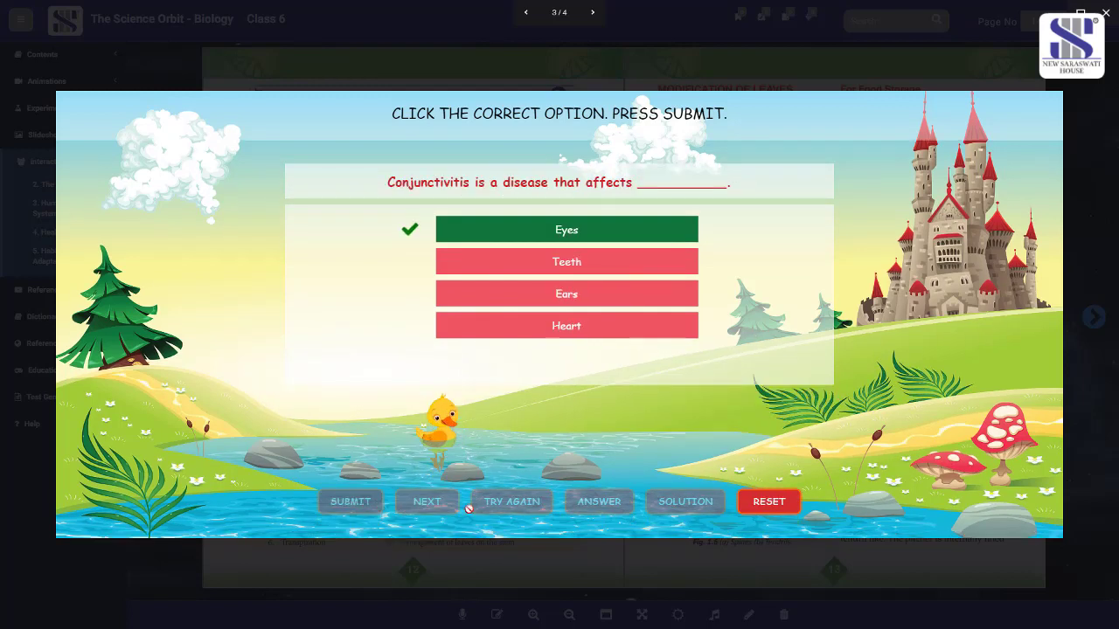
pyautogui.click(669, 504)
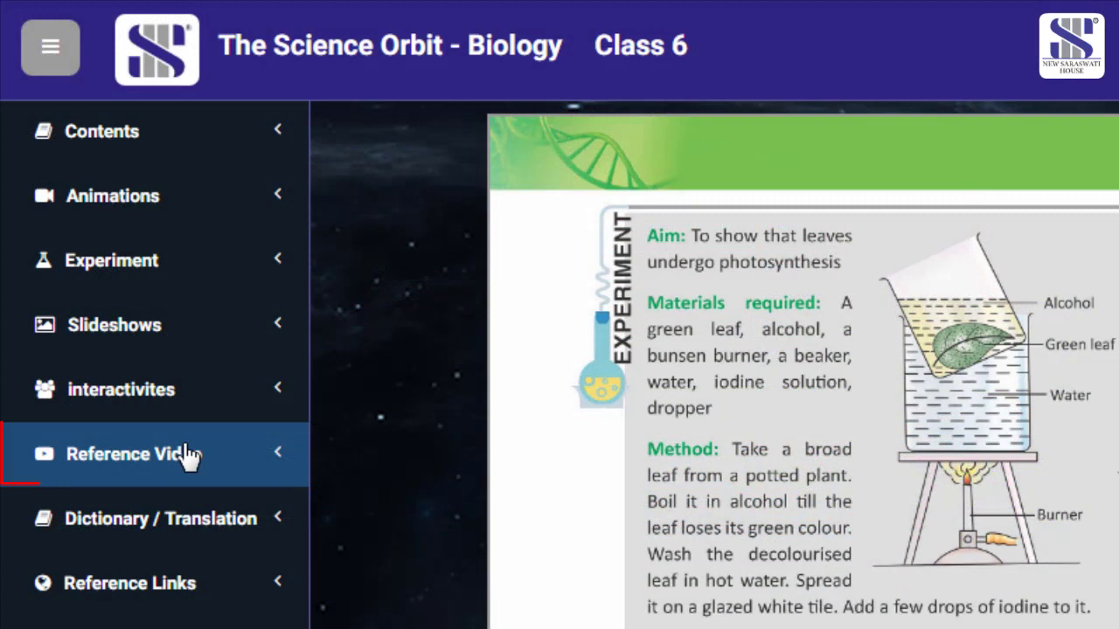
# - Play the 'Cell organelle and structure' reference video, skipping ahead to about 0:36
pyautogui.click(188, 455)
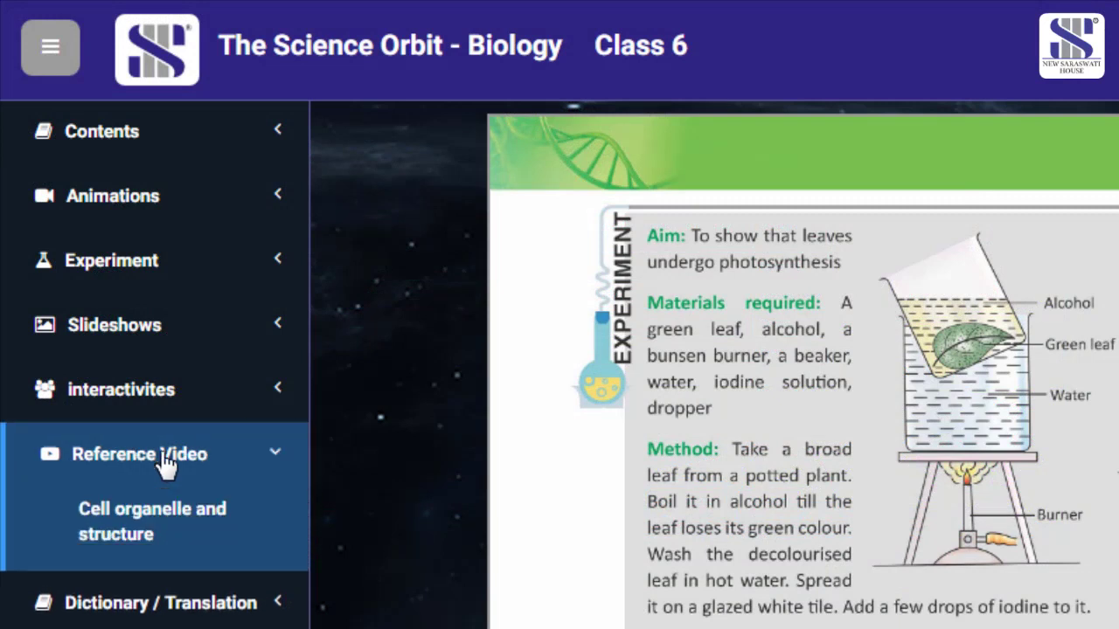
pyautogui.click(144, 549)
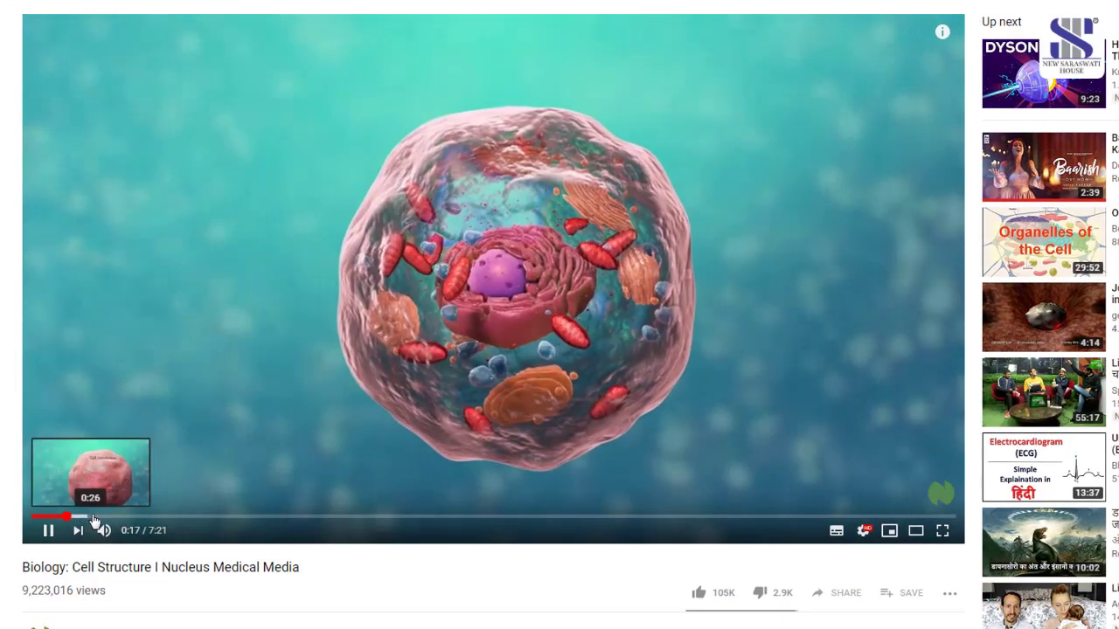
pyautogui.click(86, 518)
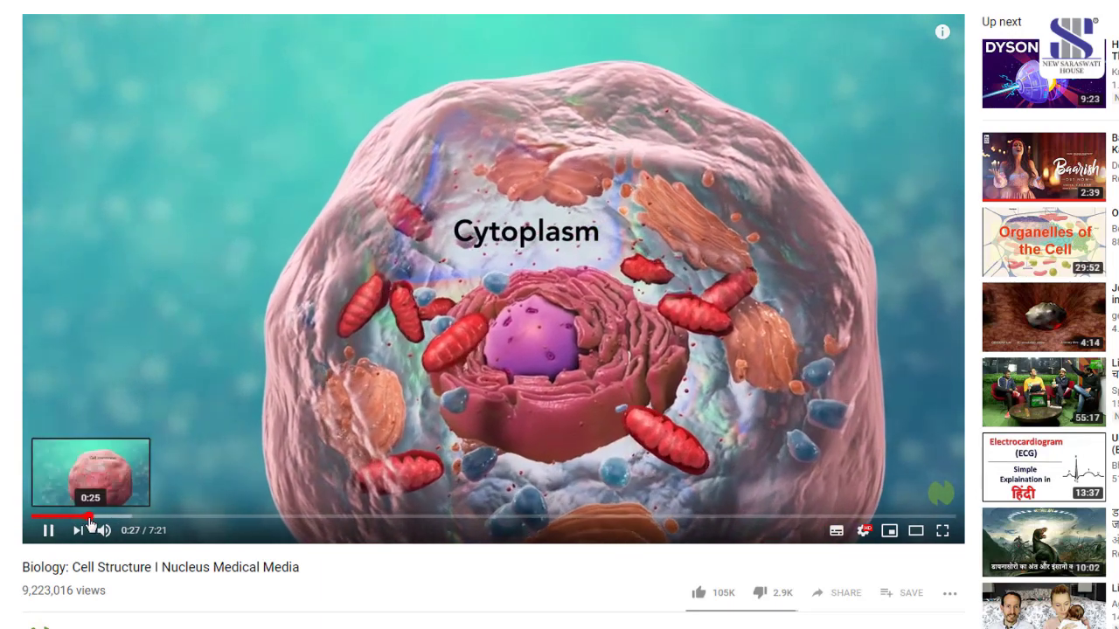
pyautogui.click(108, 518)
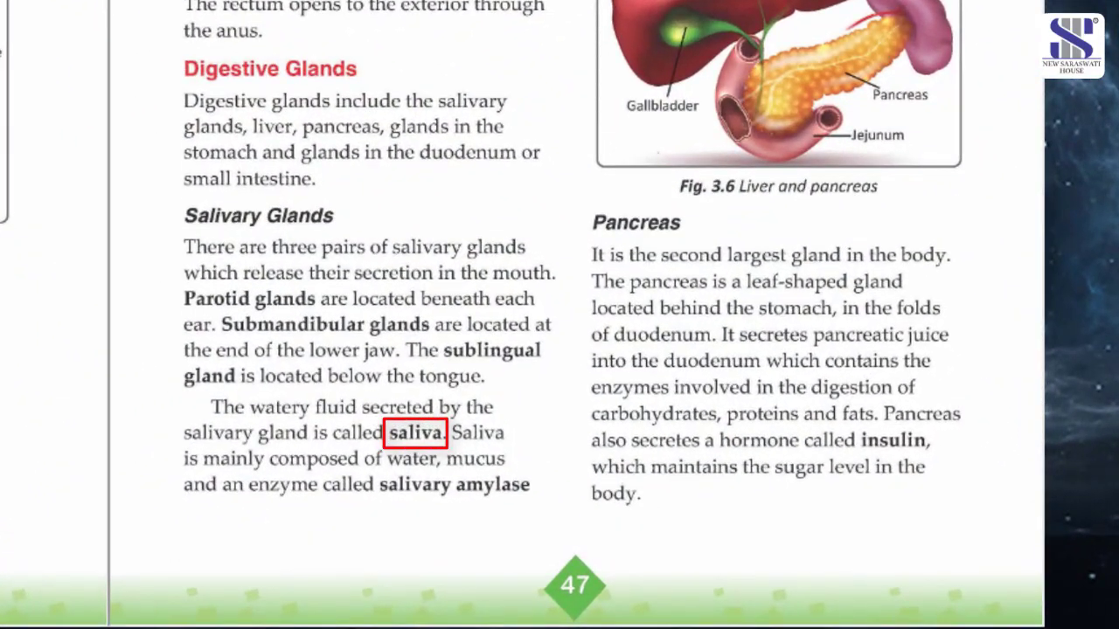
# - Translate 'saliva' from English to Hindi in the online dictionary, getting लार
pyautogui.click(162, 217)
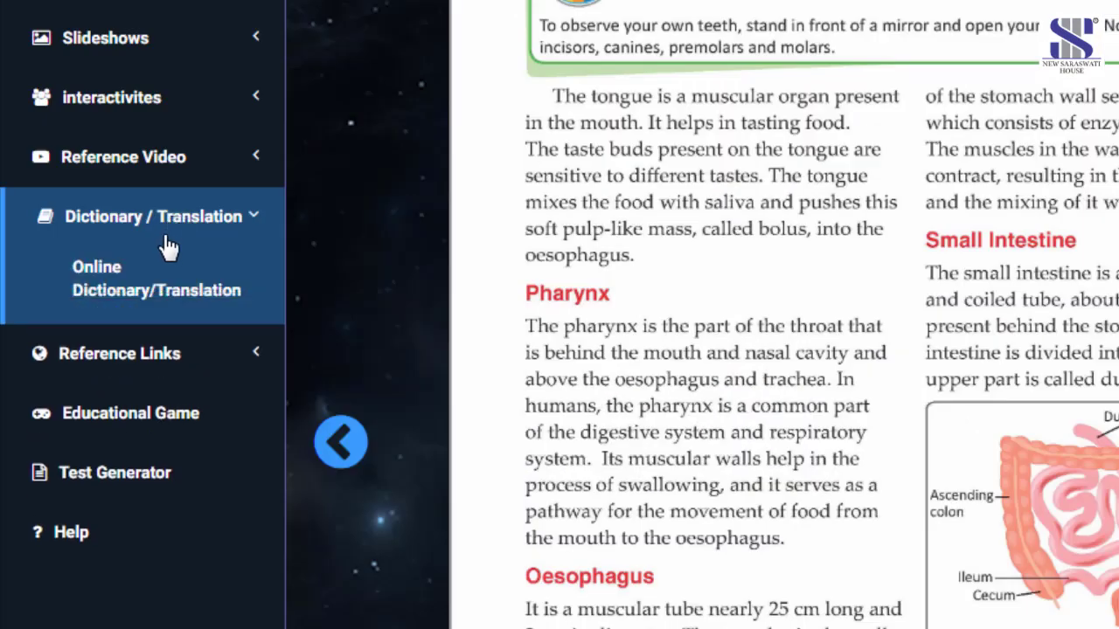
pyautogui.click(160, 295)
pyautogui.write('saliva')
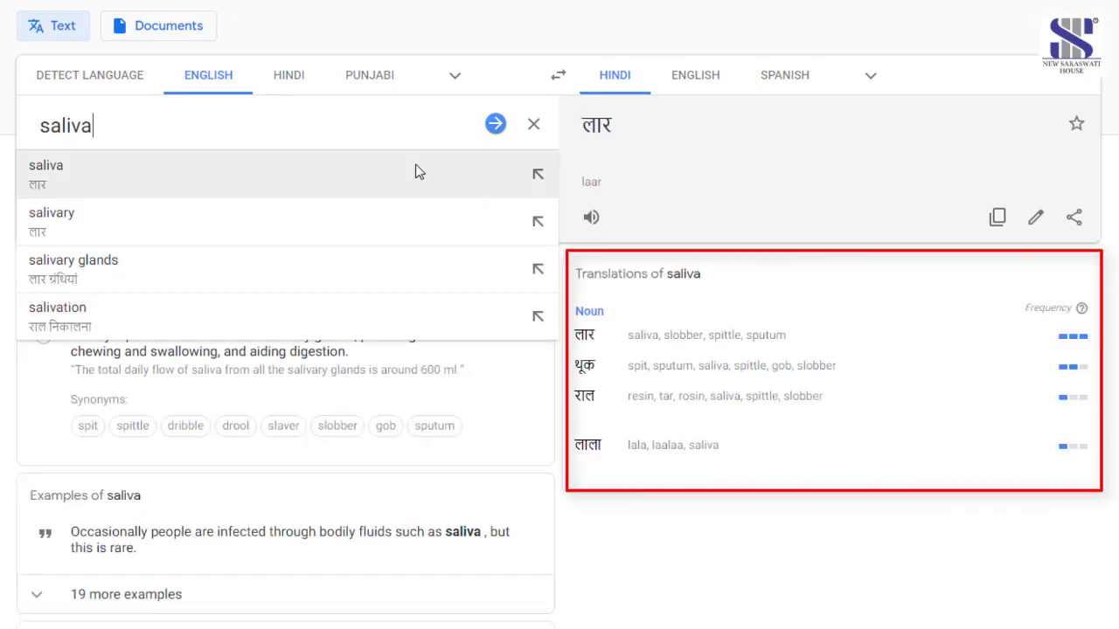
pyautogui.click(414, 170)
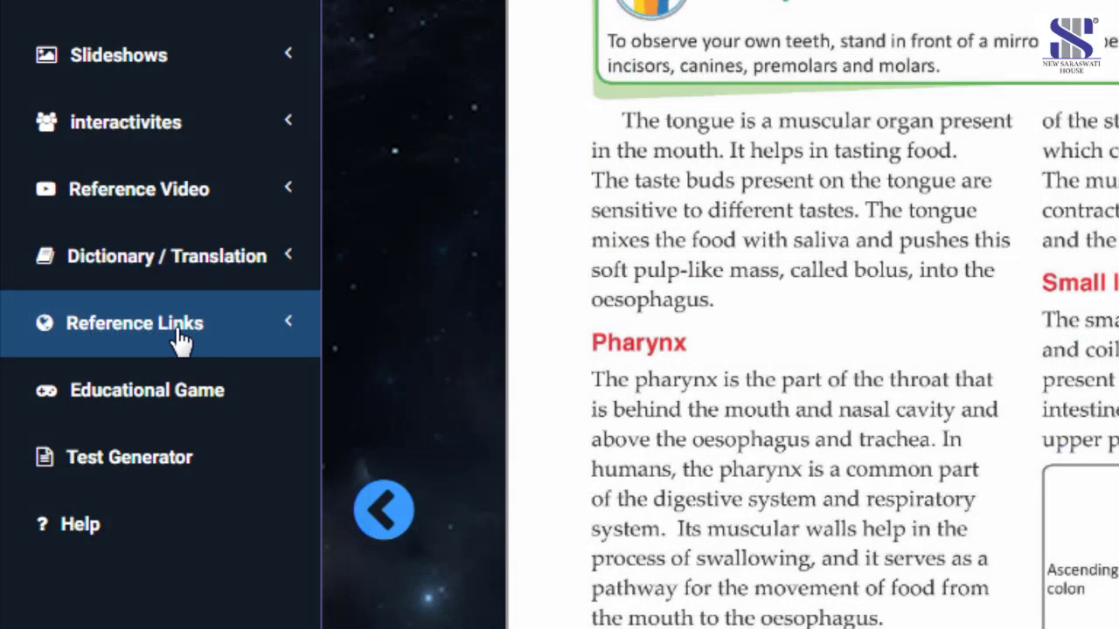
# - Play the '4. Health and Hygiene' reference video and jump ahead to its cleanliness part
pyautogui.click(175, 328)
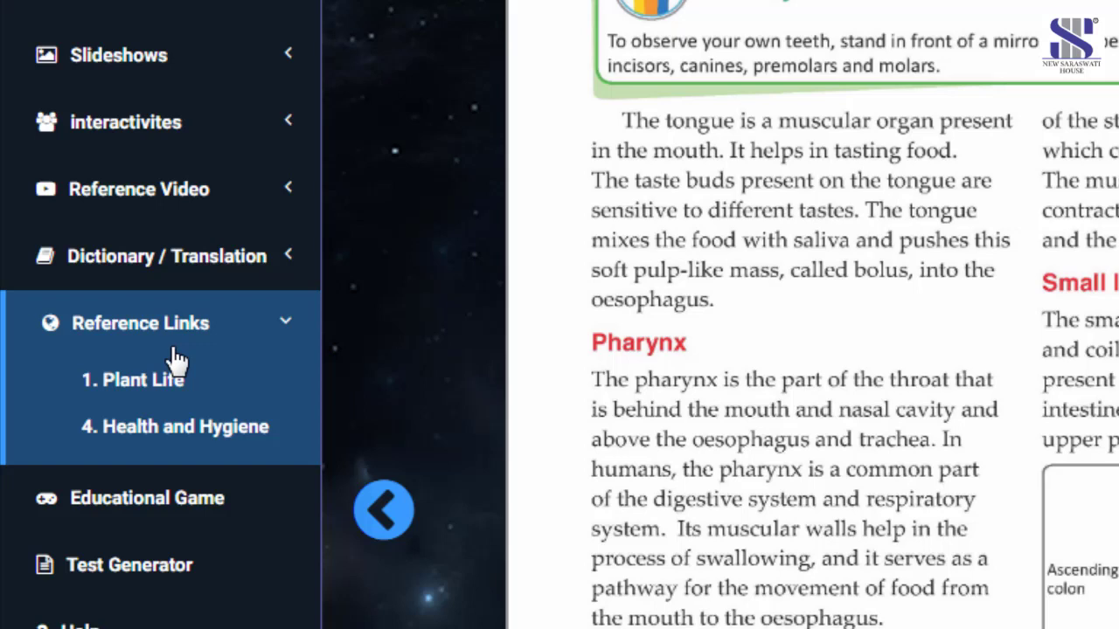
pyautogui.click(166, 432)
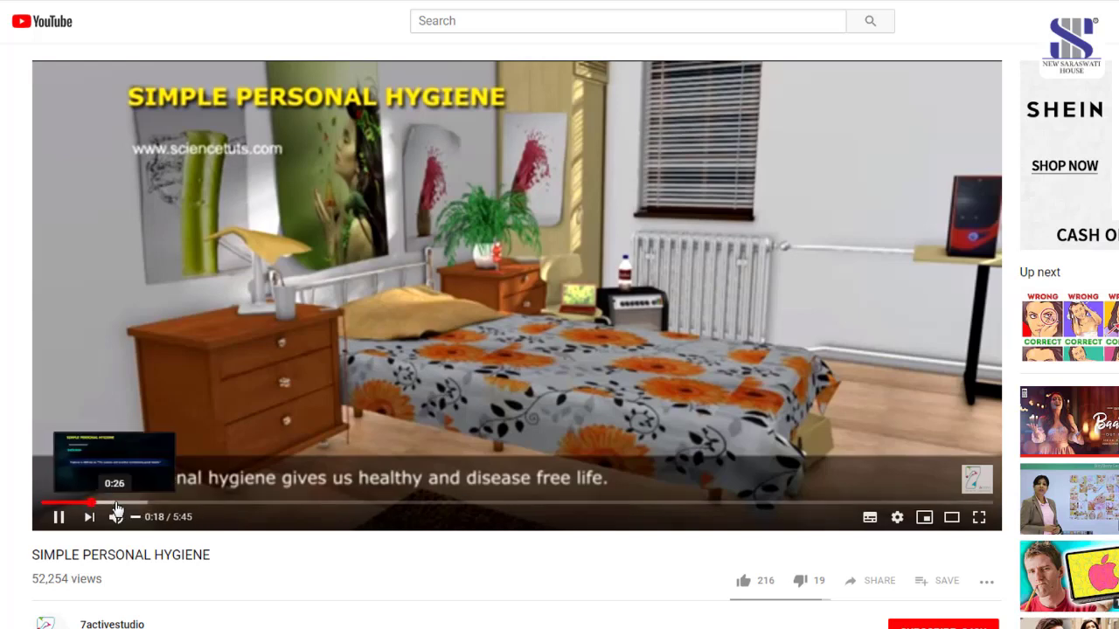
pyautogui.click(111, 504)
pyautogui.click(133, 504)
pyautogui.click(149, 505)
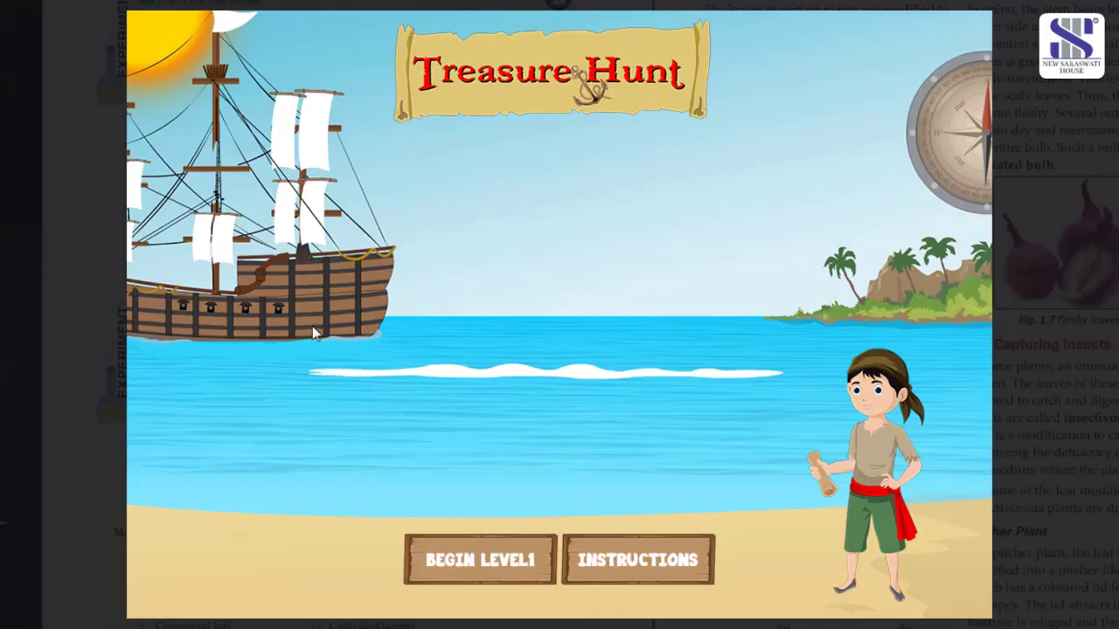
# - Start Treasure Hunt level 1, pick up the bottle, answer 'leaf', and collect the key
pyautogui.click(445, 570)
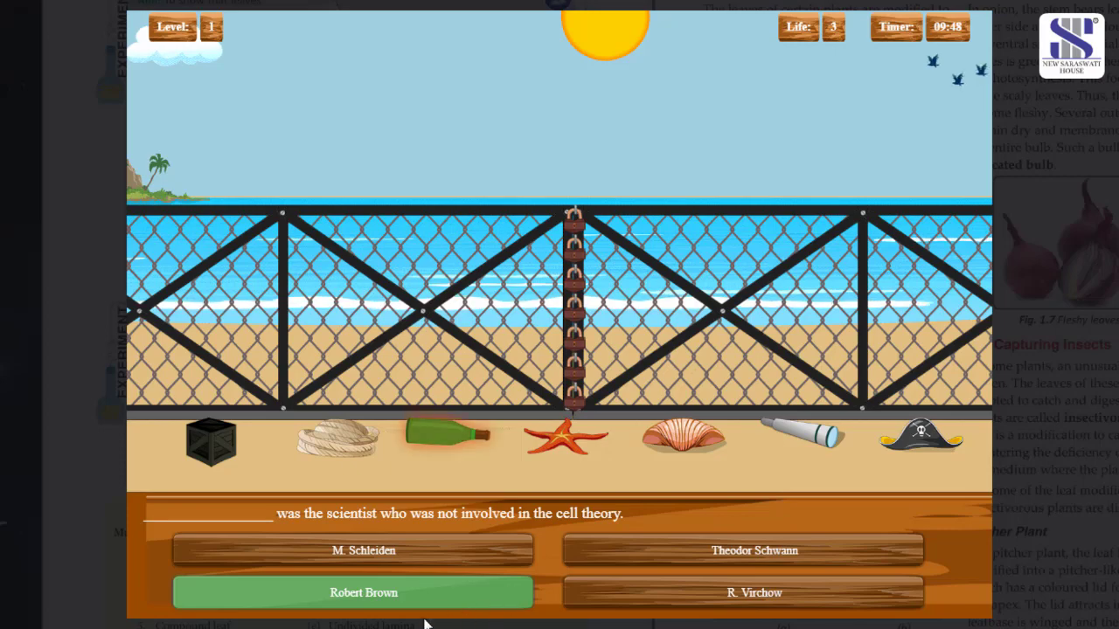
pyautogui.click(454, 437)
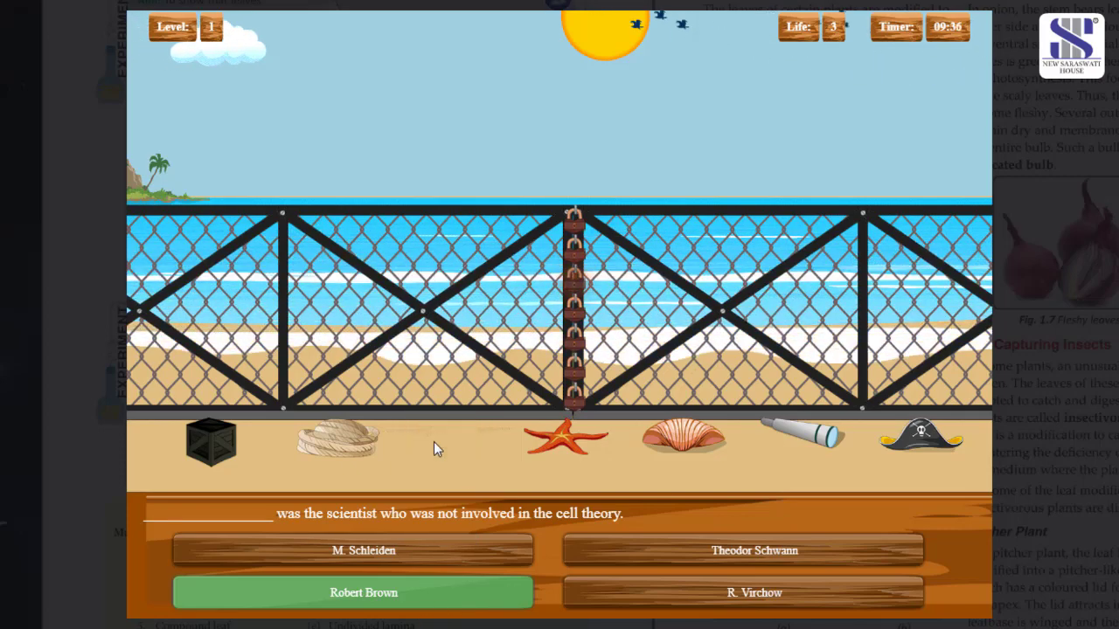
pyautogui.click(599, 544)
pyautogui.click(227, 442)
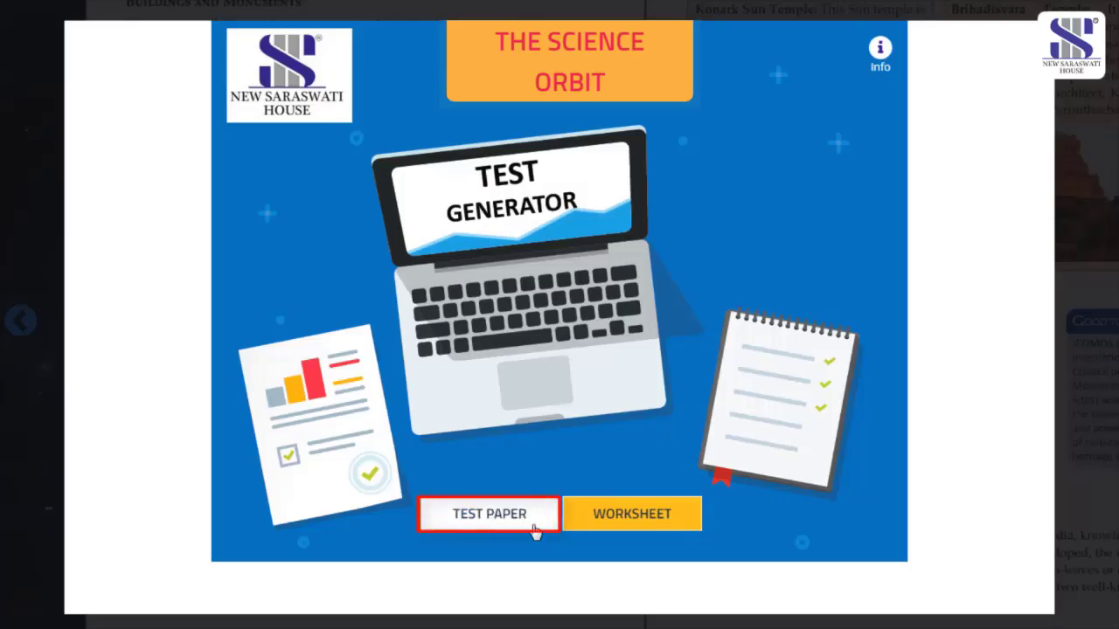
# - Start a manual test paper in the Test Generator
pyautogui.click(676, 533)
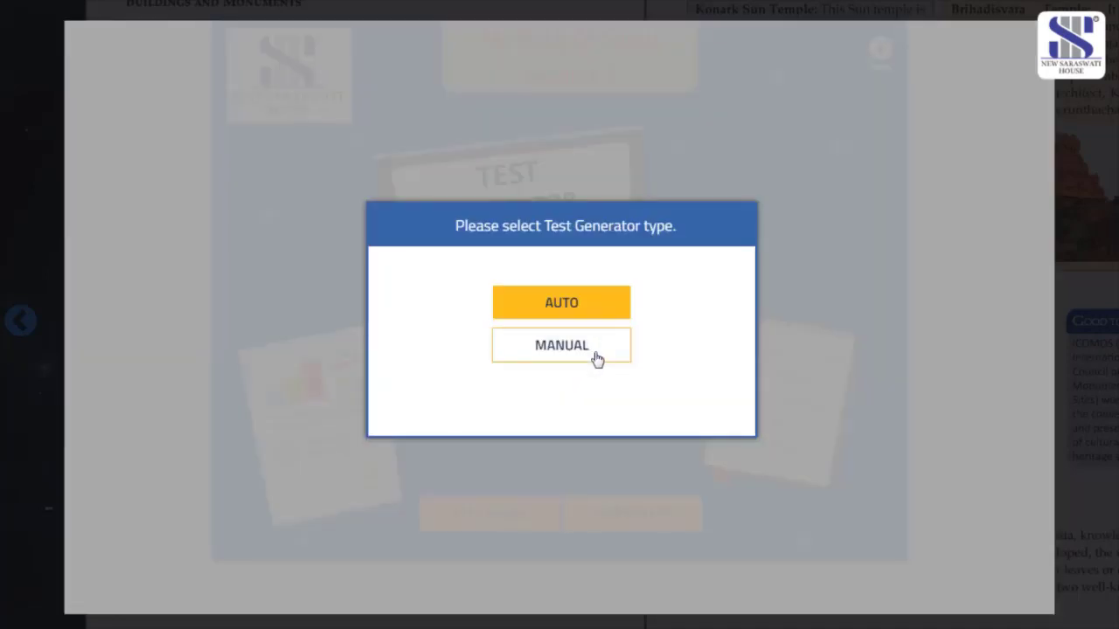
pyautogui.click(561, 345)
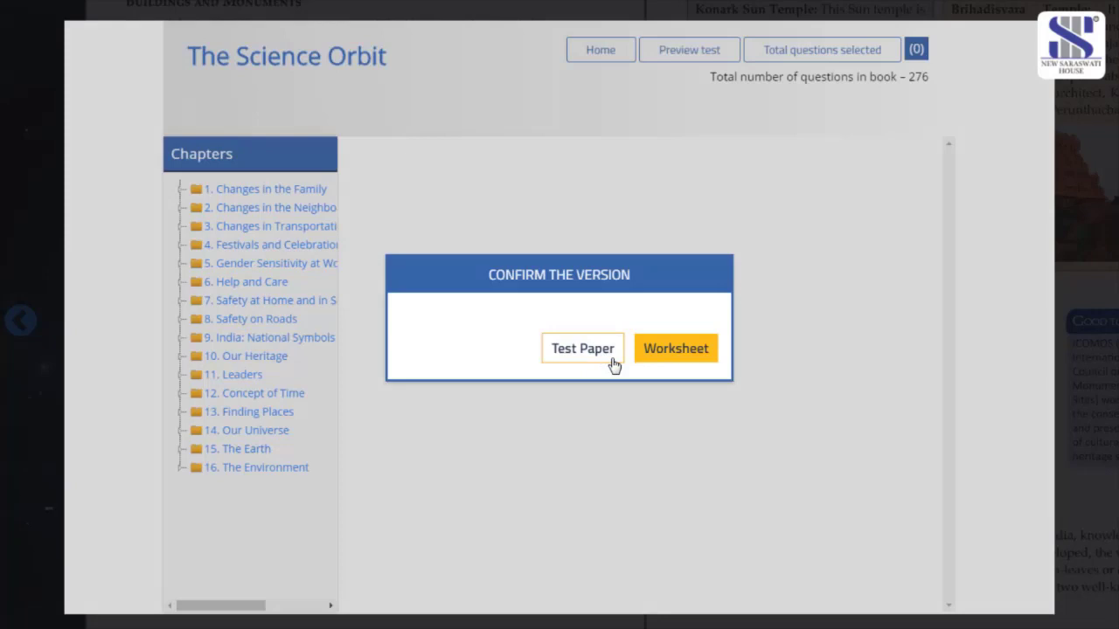
pyautogui.click(582, 348)
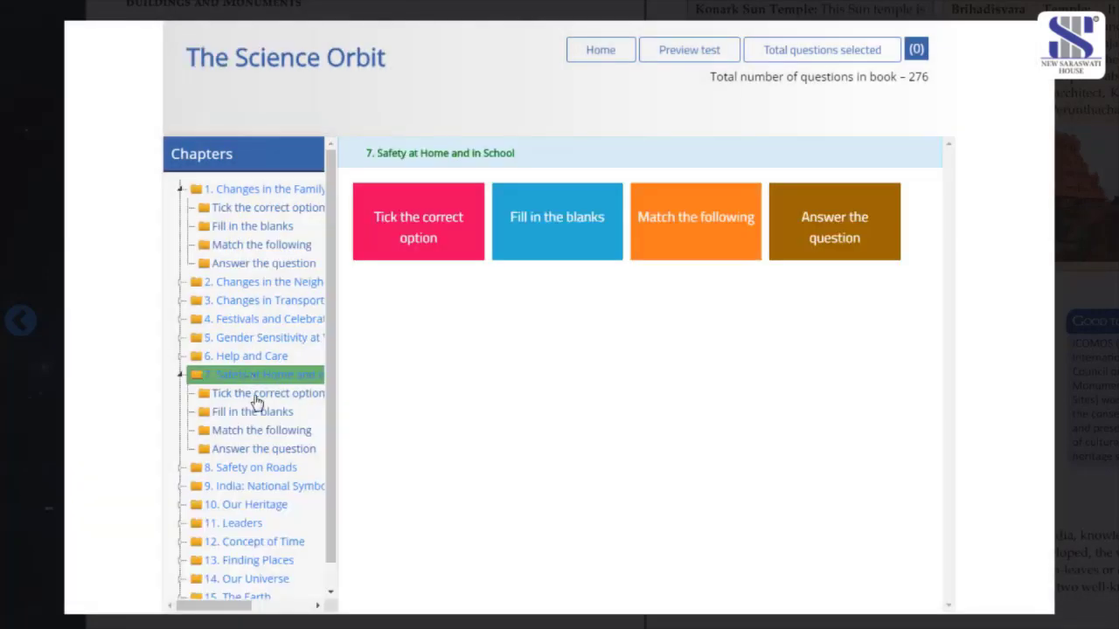
# - Add the 'Avoid wasting' and 'Matchboxes' chapter 7 blanks, then select all five Our Heritage True/False questions
pyautogui.click(257, 413)
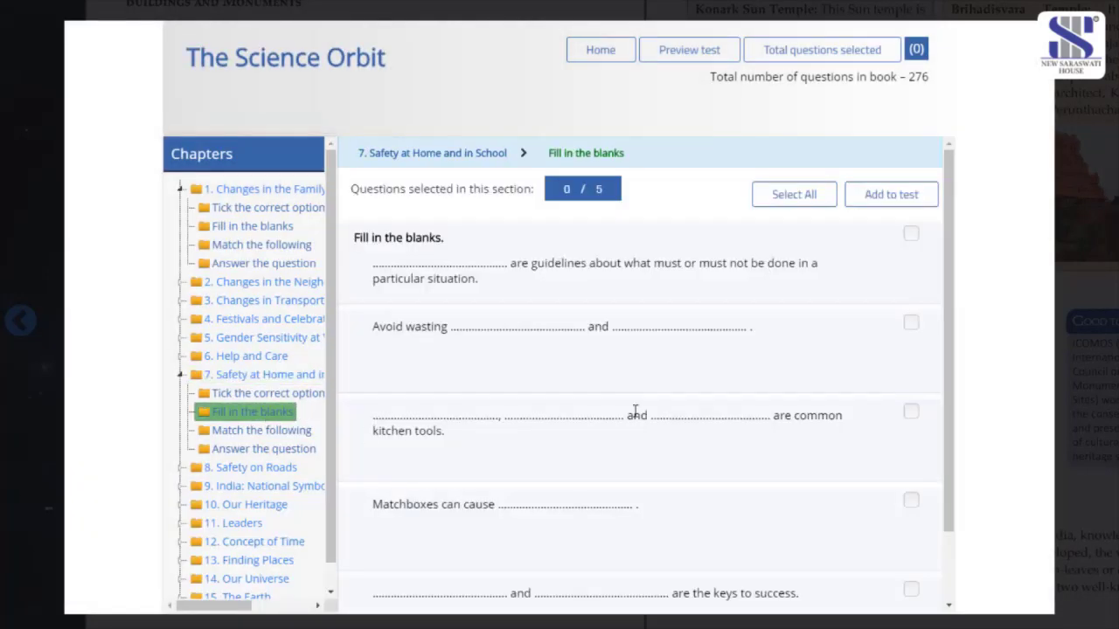
pyautogui.click(910, 323)
pyautogui.click(911, 505)
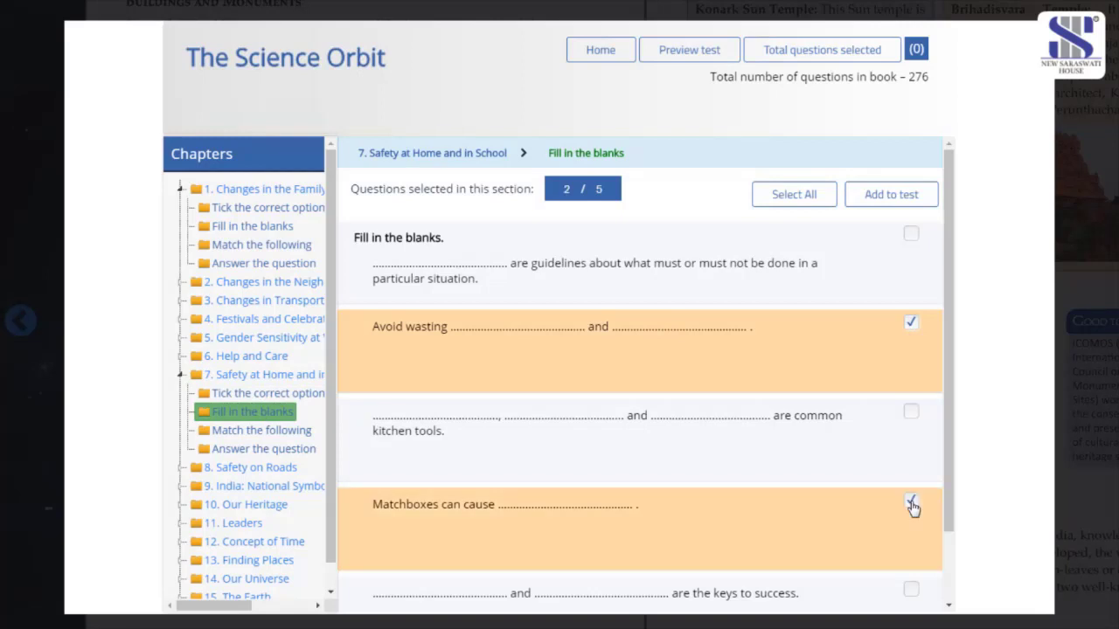
pyautogui.click(880, 204)
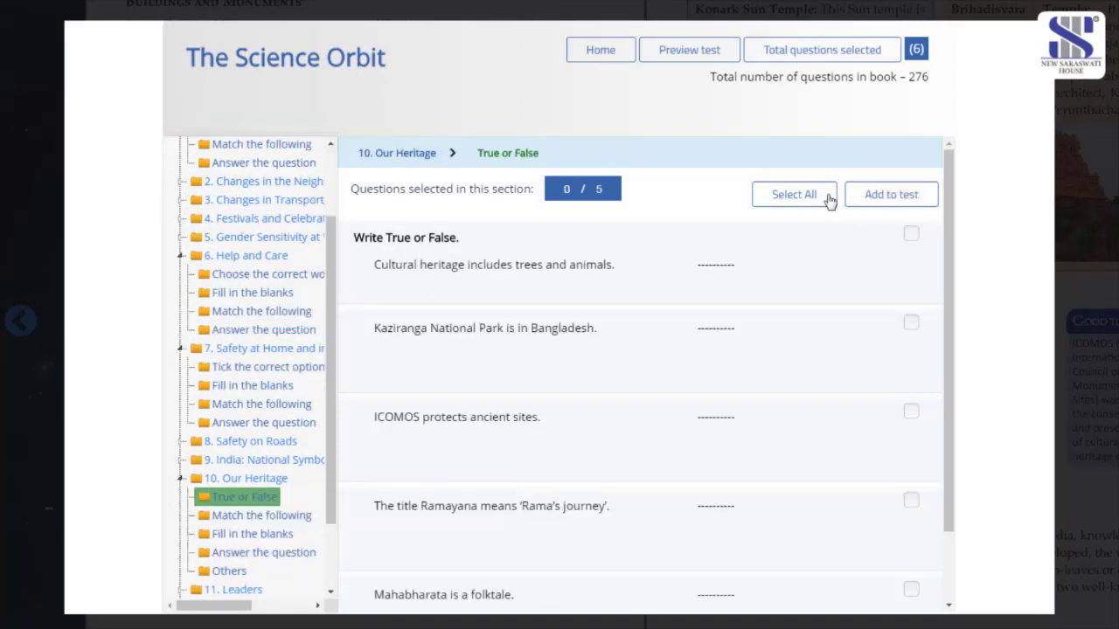
pyautogui.click(809, 194)
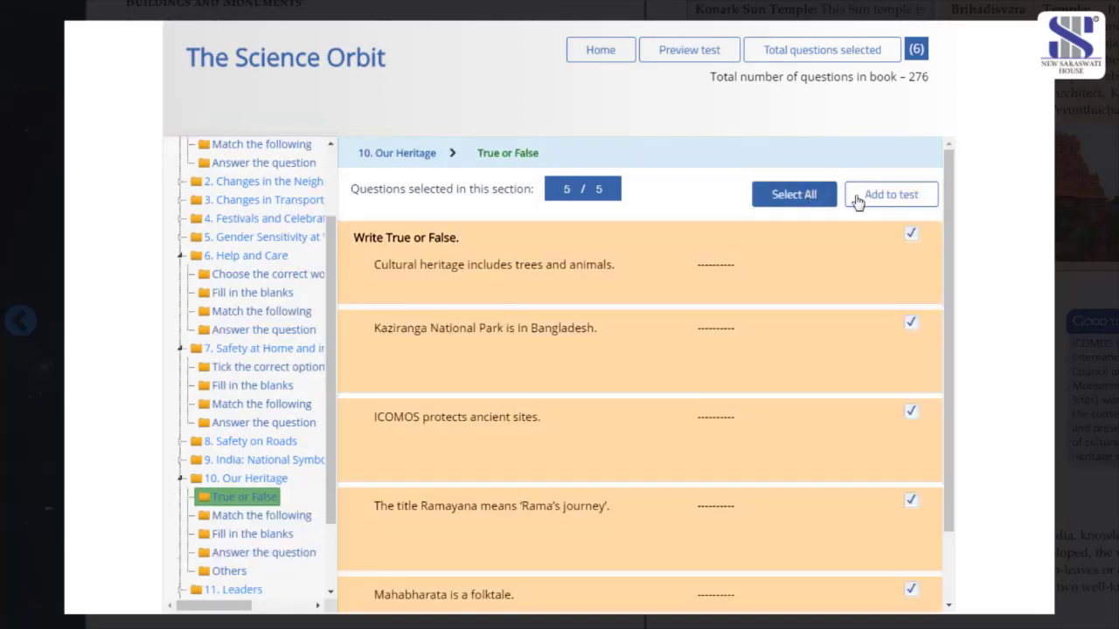
# - Add the True/False questions to the test and give question 1 10 marks
pyautogui.click(861, 200)
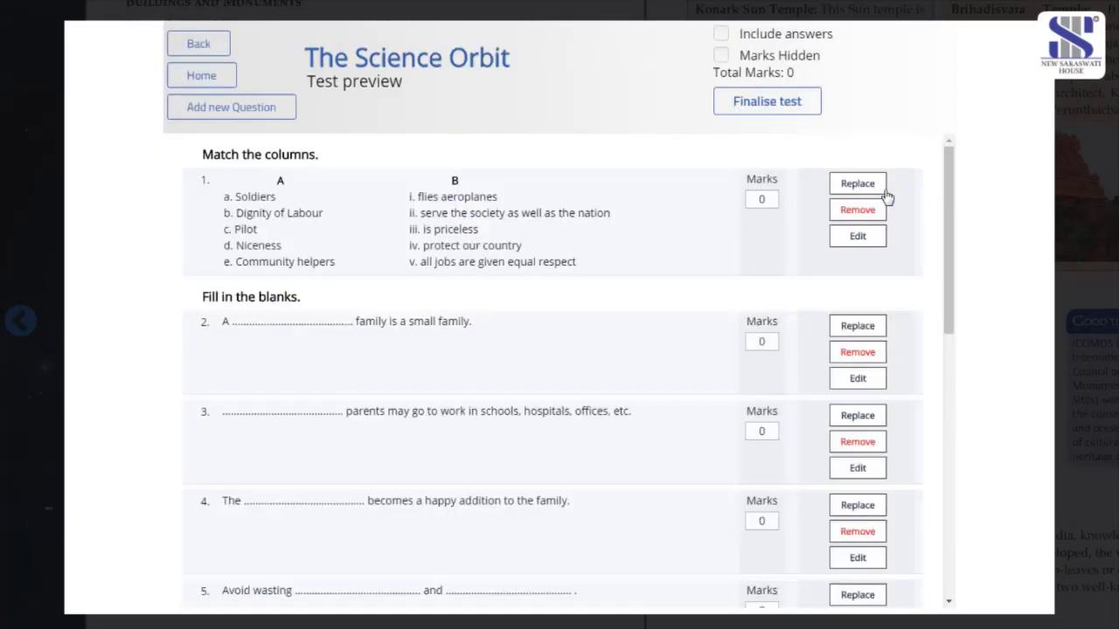
pyautogui.write('10')
pyautogui.click(765, 343)
pyautogui.scroll(-3, 764, 497)
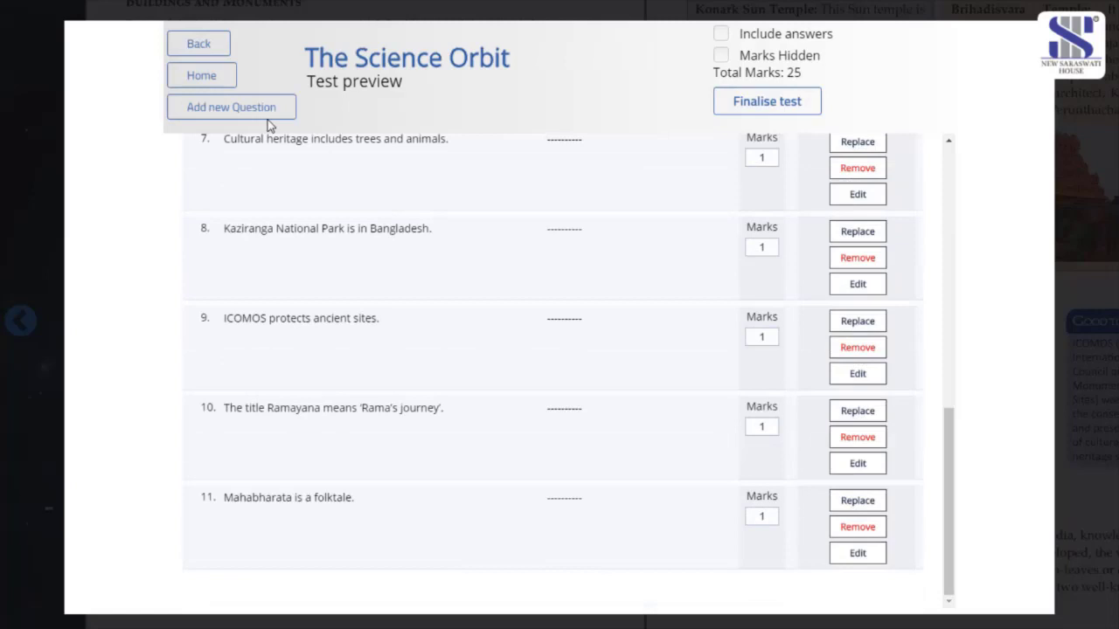
pyautogui.click(288, 113)
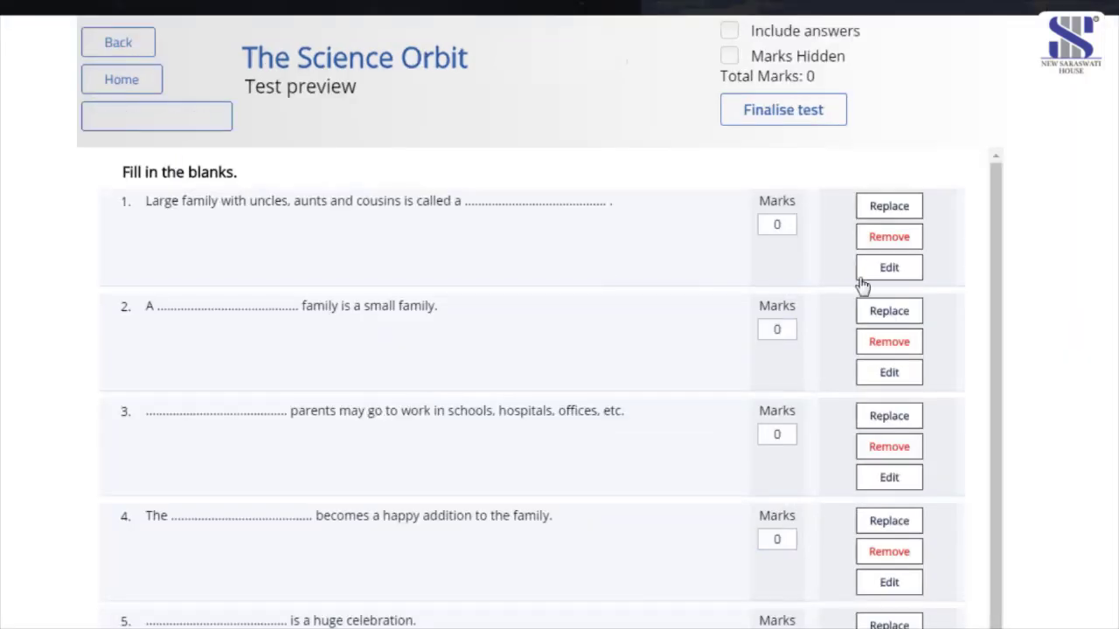
# - Remove 'with uncles, aunts and cousins' from question 1 and save the edit
pyautogui.click(887, 267)
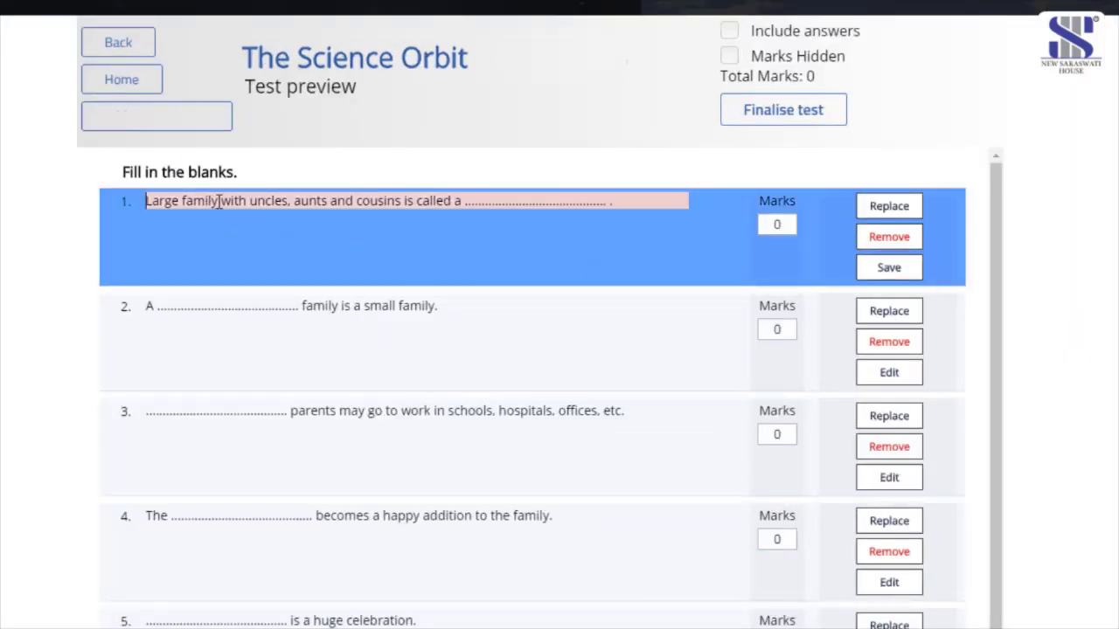
pyautogui.moveTo(220, 200); pyautogui.dragTo(403, 201)
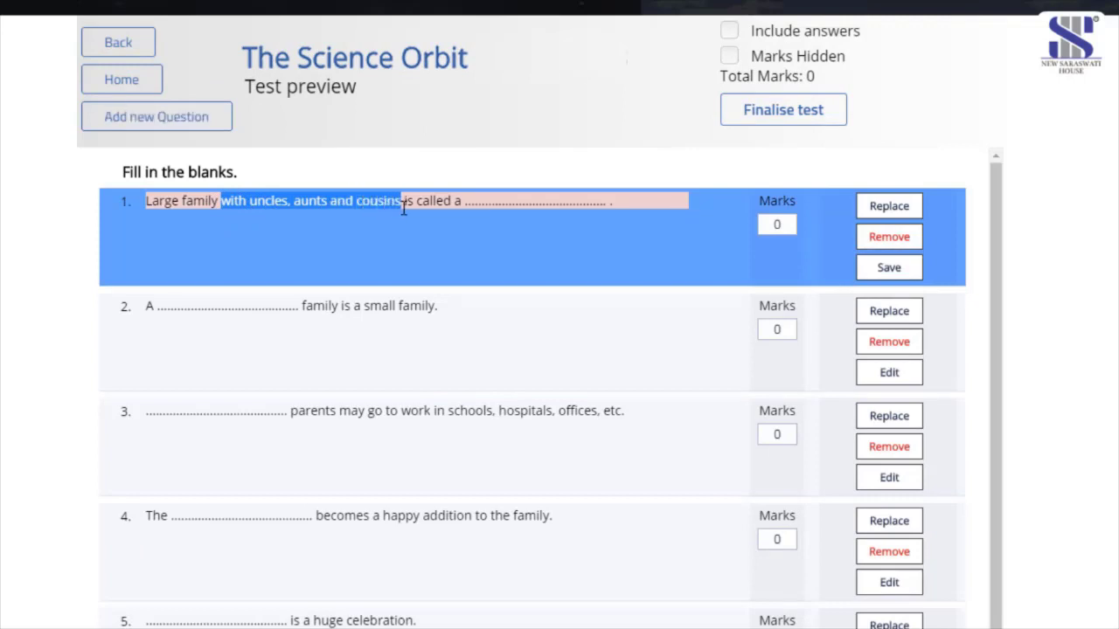
pyautogui.press('BackSpace')
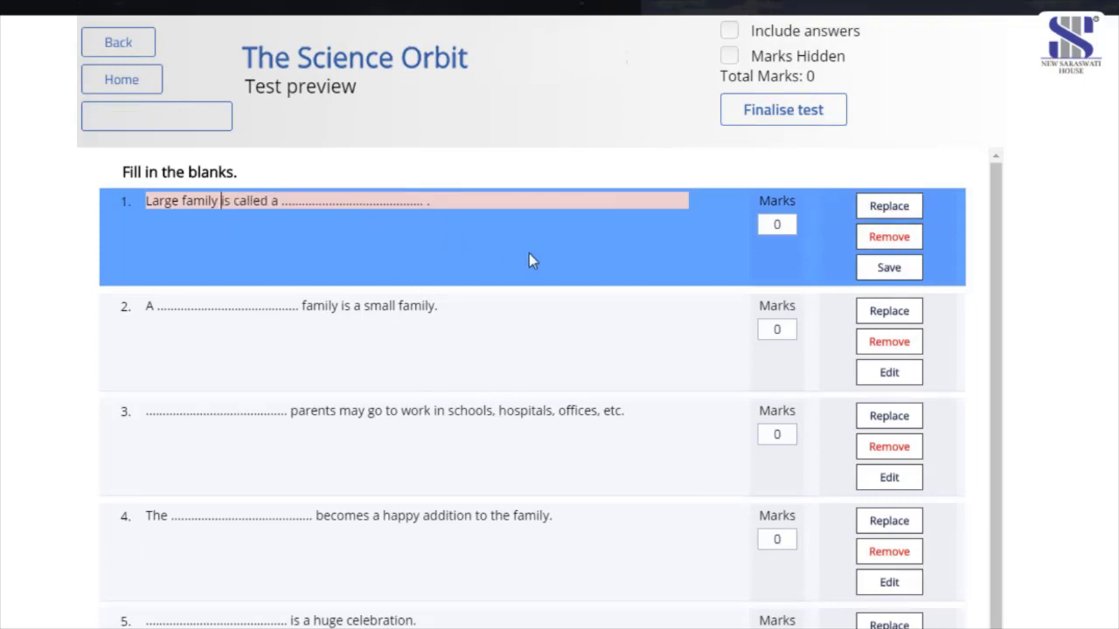
pyautogui.click(889, 269)
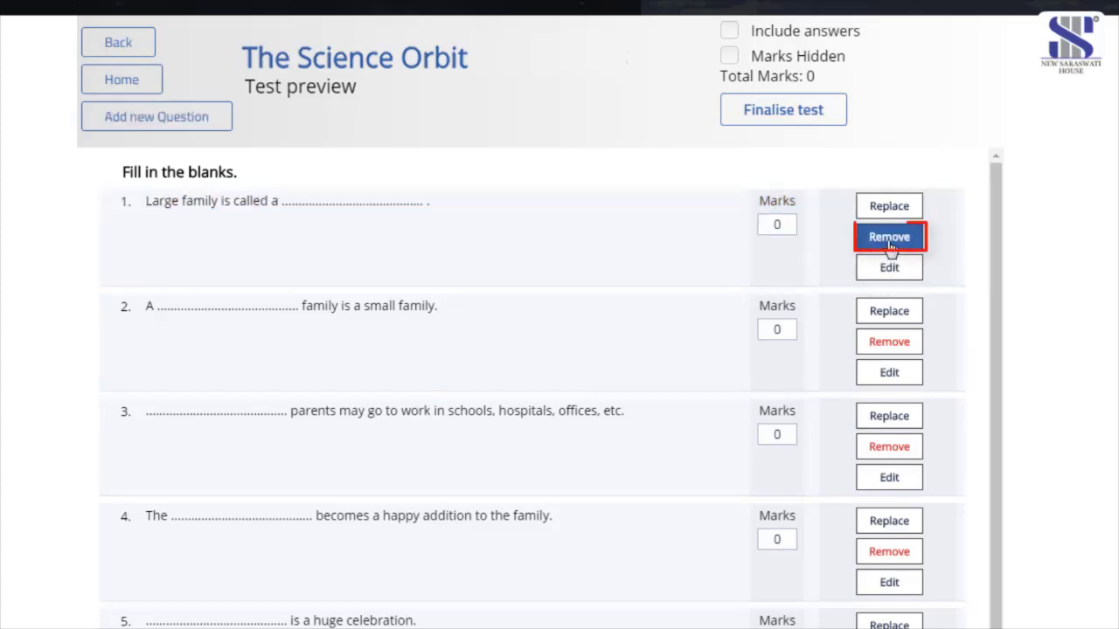
# - Delete question 1, hide the marks, and briefly show then hide the answers
pyautogui.click(887, 249)
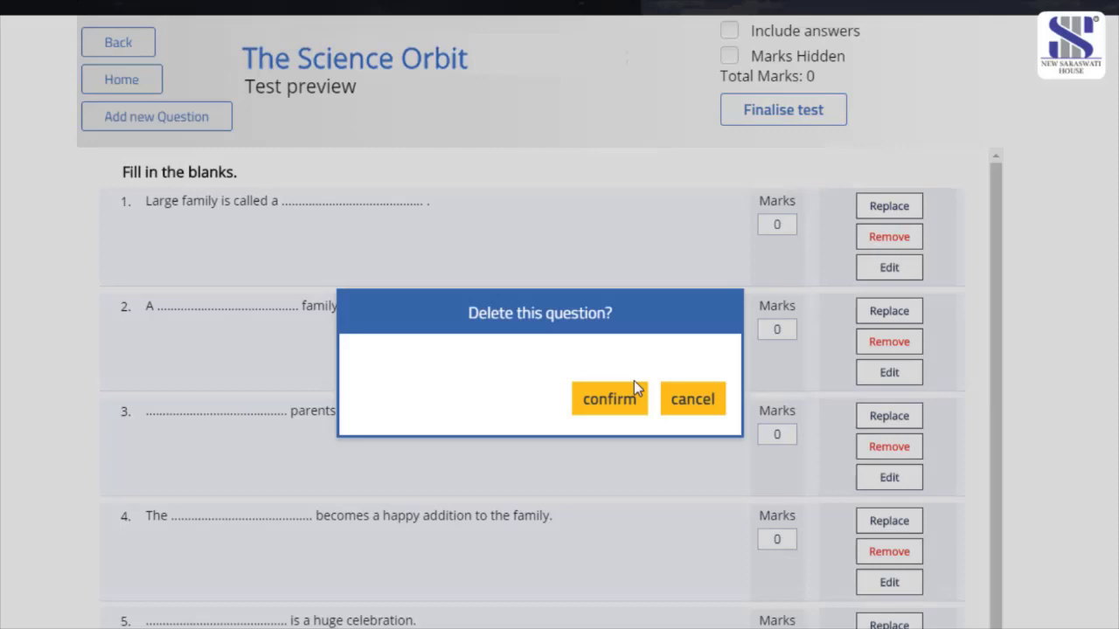
pyautogui.click(621, 409)
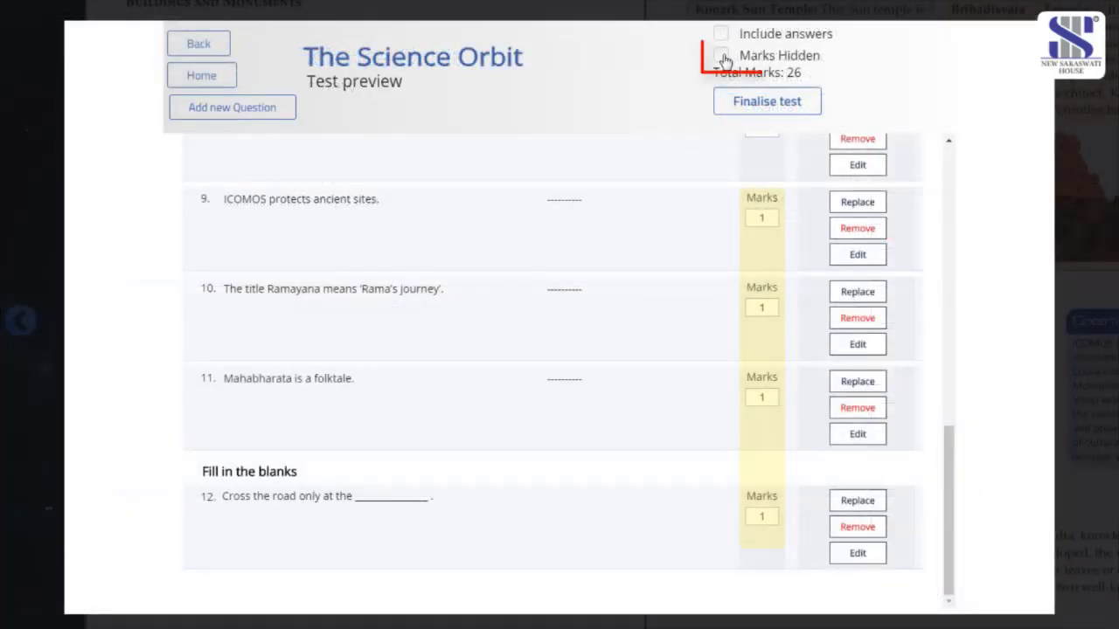
pyautogui.click(720, 55)
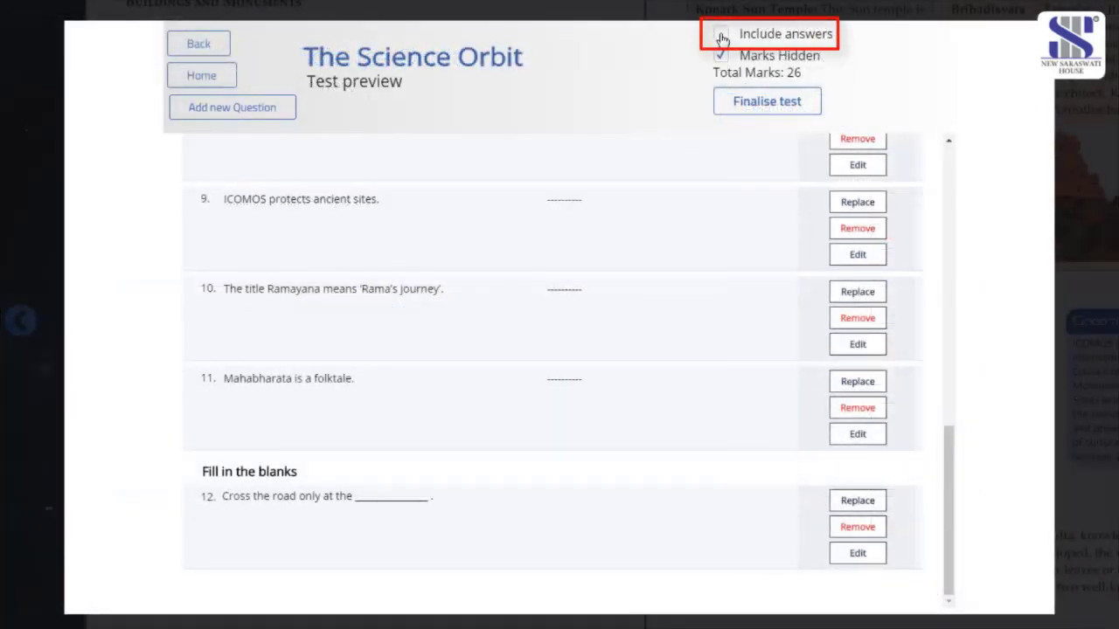
pyautogui.click(720, 33)
pyautogui.moveTo(217, 541); pyautogui.dragTo(287, 523)
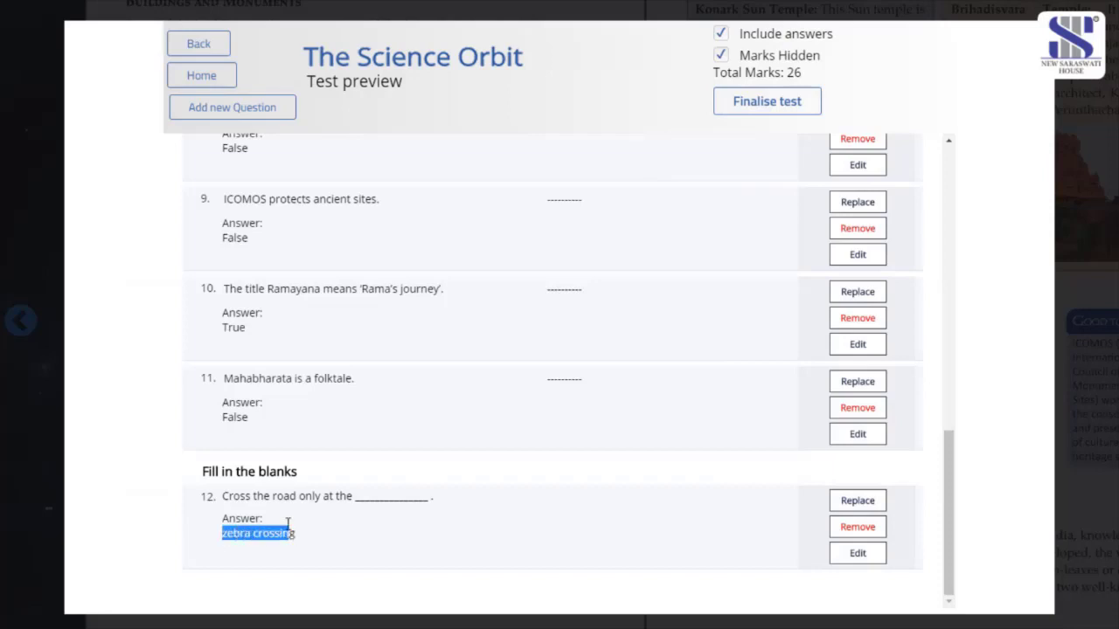
pyautogui.click(720, 33)
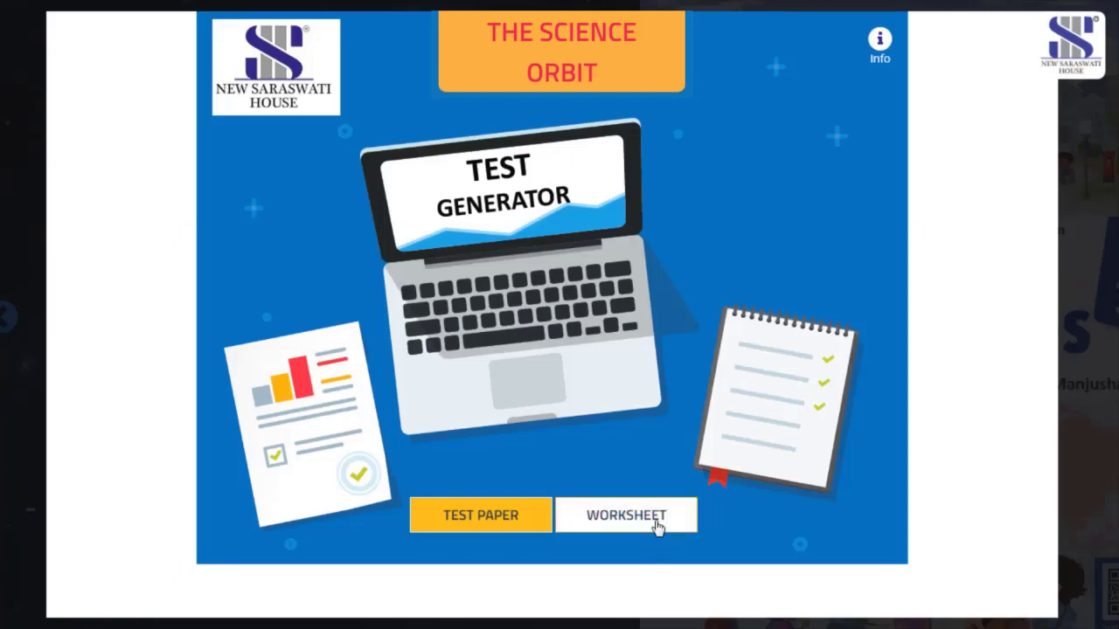
# - Start an automatically generated worksheet and select all chapters for it
pyautogui.click(657, 523)
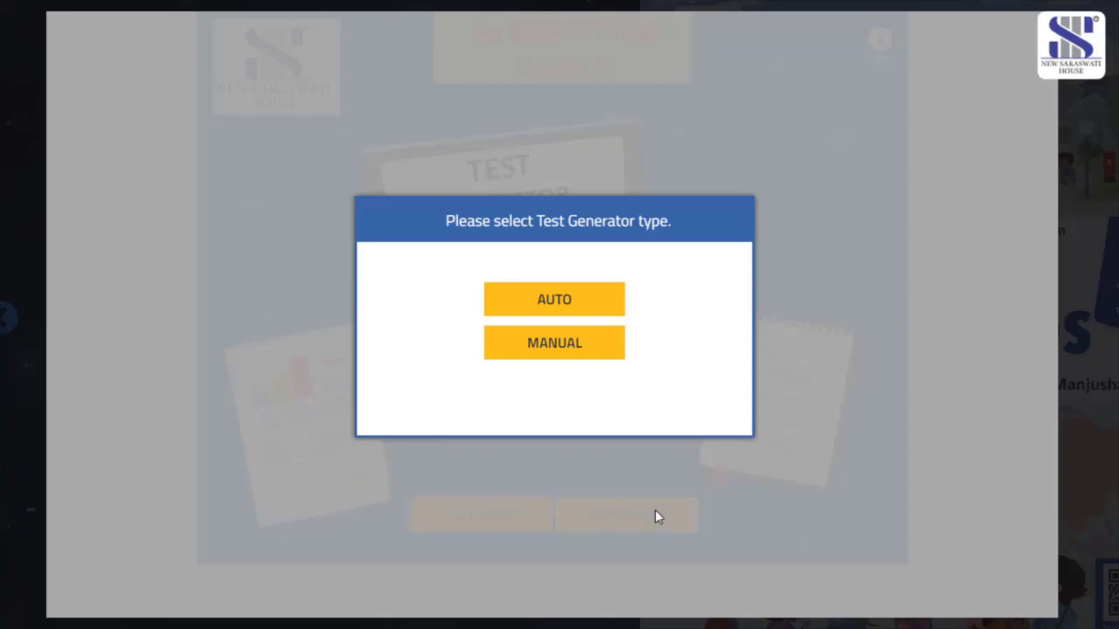
pyautogui.click(617, 310)
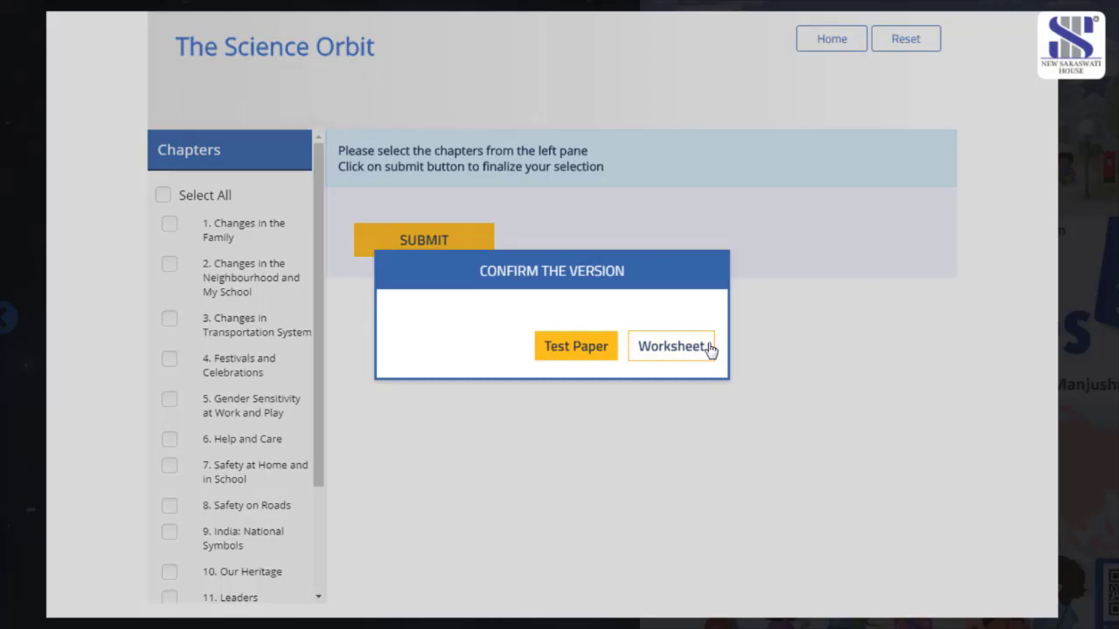
pyautogui.click(710, 349)
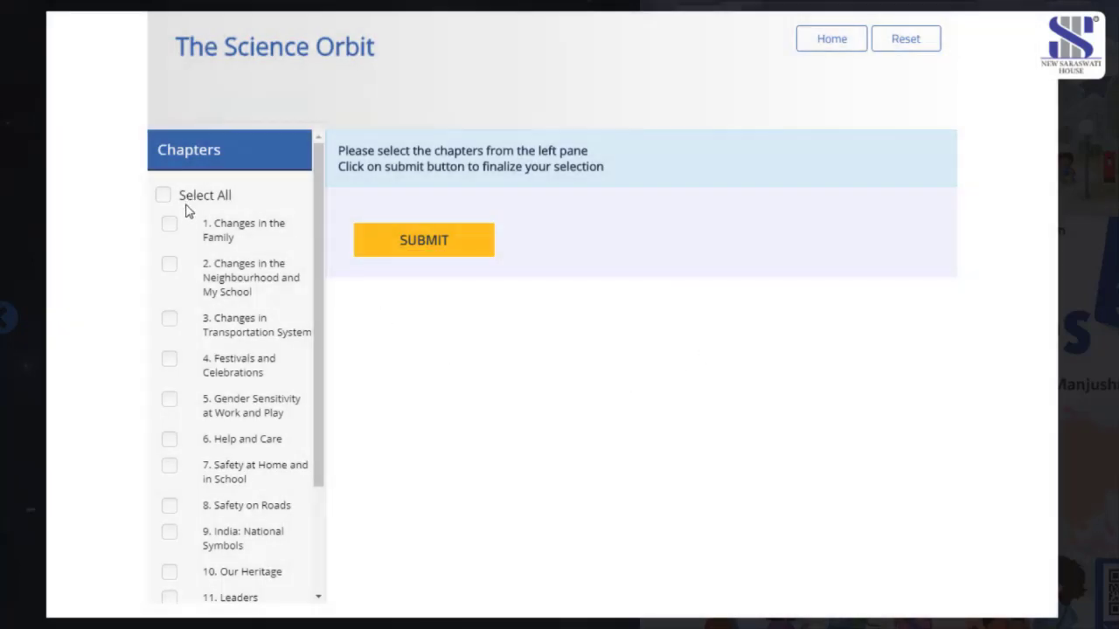
pyautogui.click(170, 320)
pyautogui.click(165, 195)
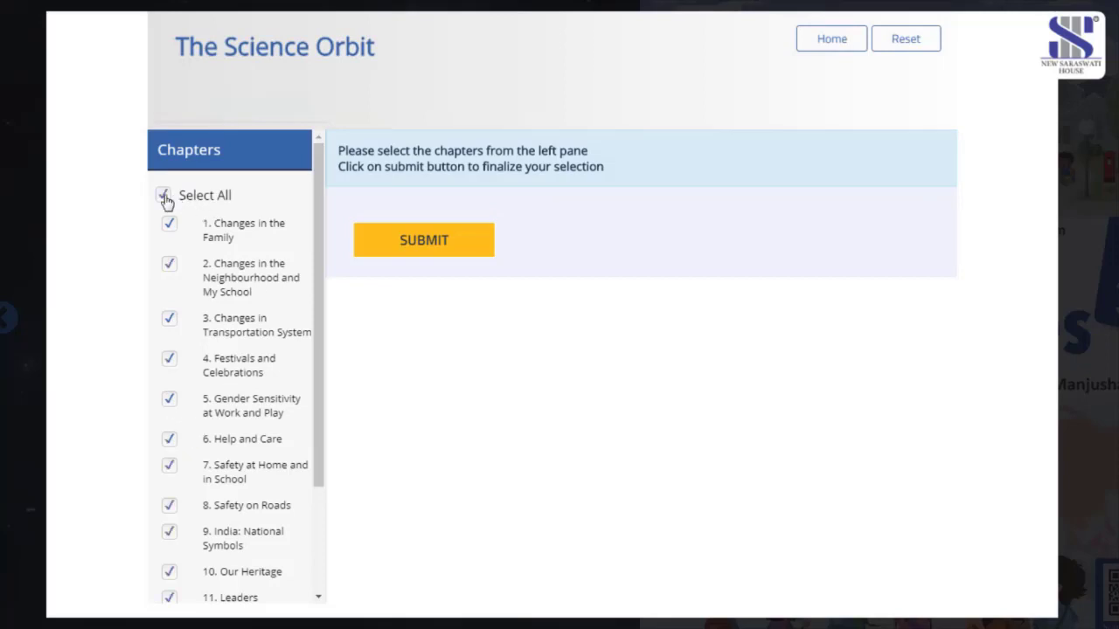
pyautogui.click(409, 245)
# - Include 5 Fill in the blanks and 6 Tick the correct option questions
pyautogui.click(348, 322)
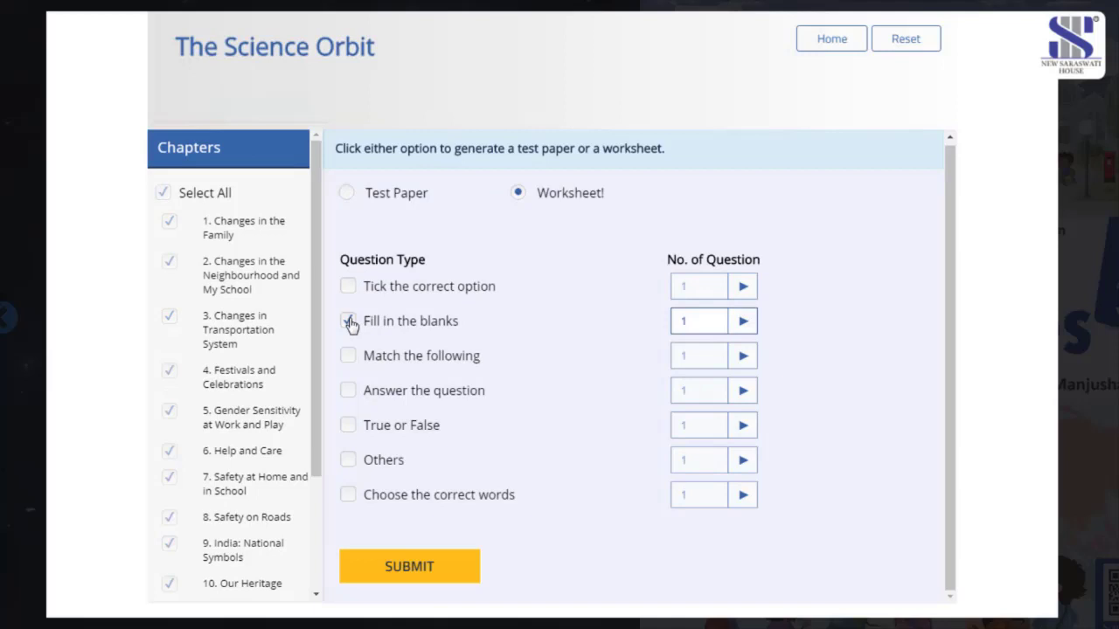
pyautogui.click(741, 328)
pyautogui.click(707, 400)
pyautogui.click(354, 292)
pyautogui.click(741, 294)
pyautogui.click(722, 365)
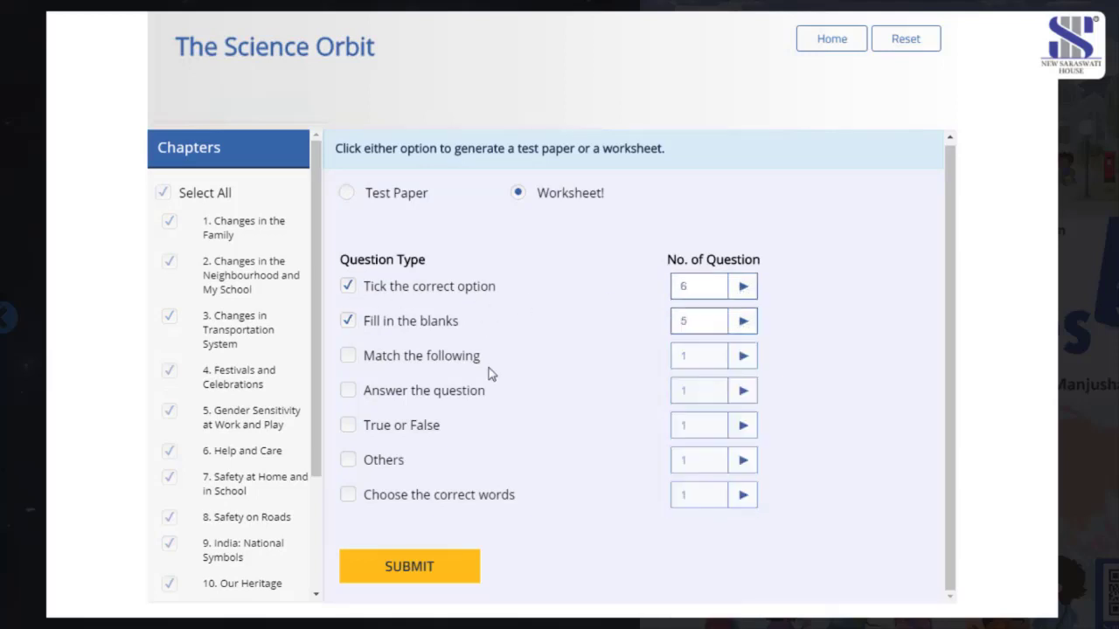
# - Add Match the following and 5 True or False questions, then generate the worksheet preview
pyautogui.click(347, 358)
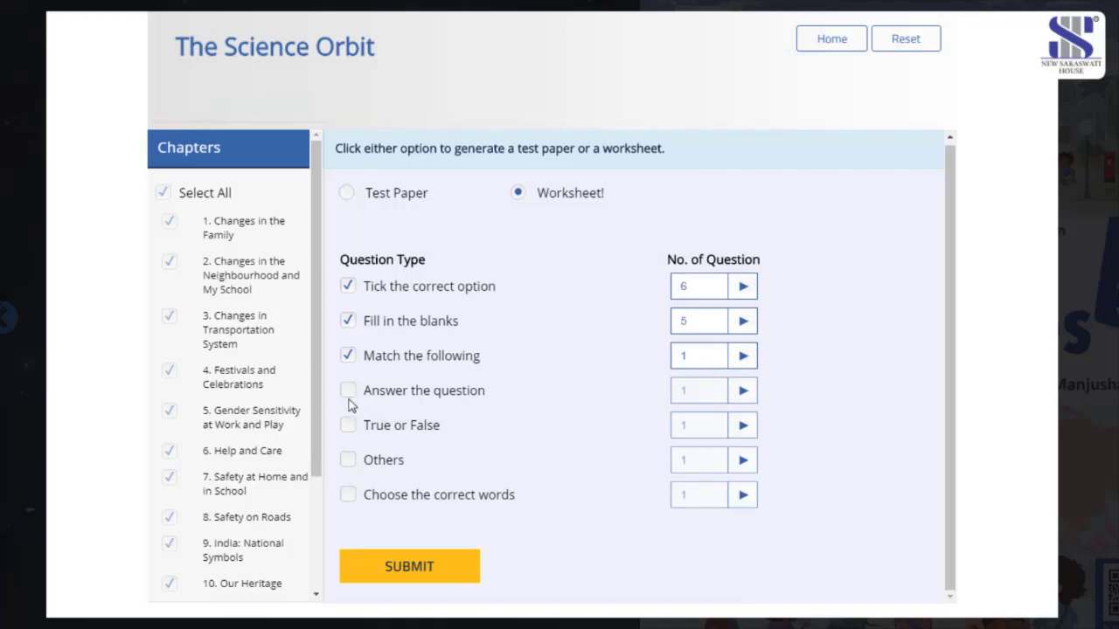
pyautogui.click(349, 426)
pyautogui.click(742, 426)
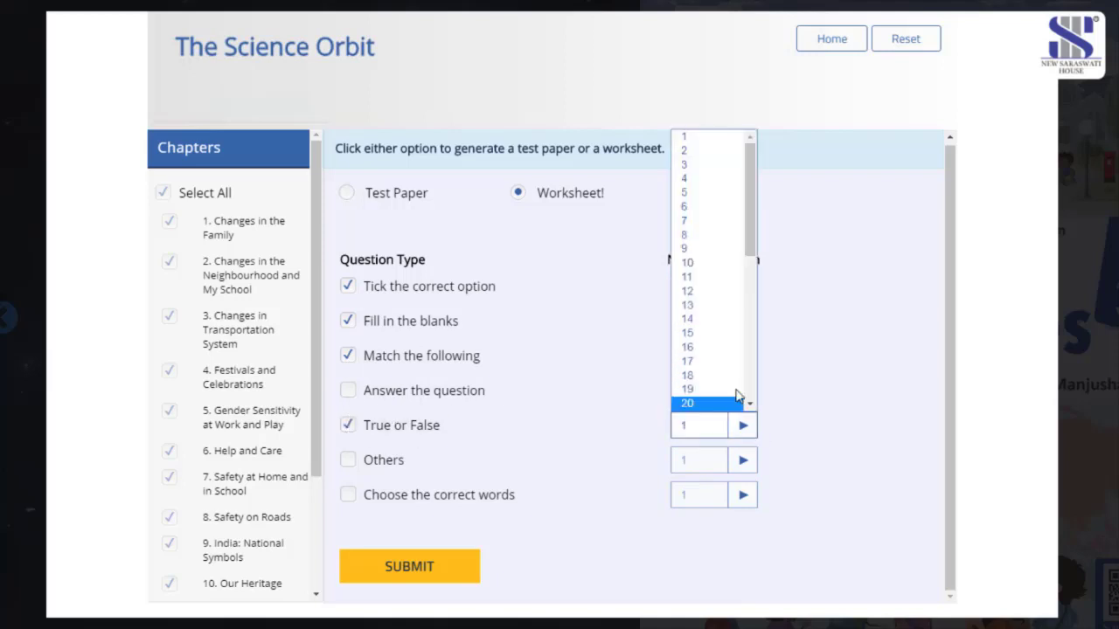
pyautogui.click(696, 194)
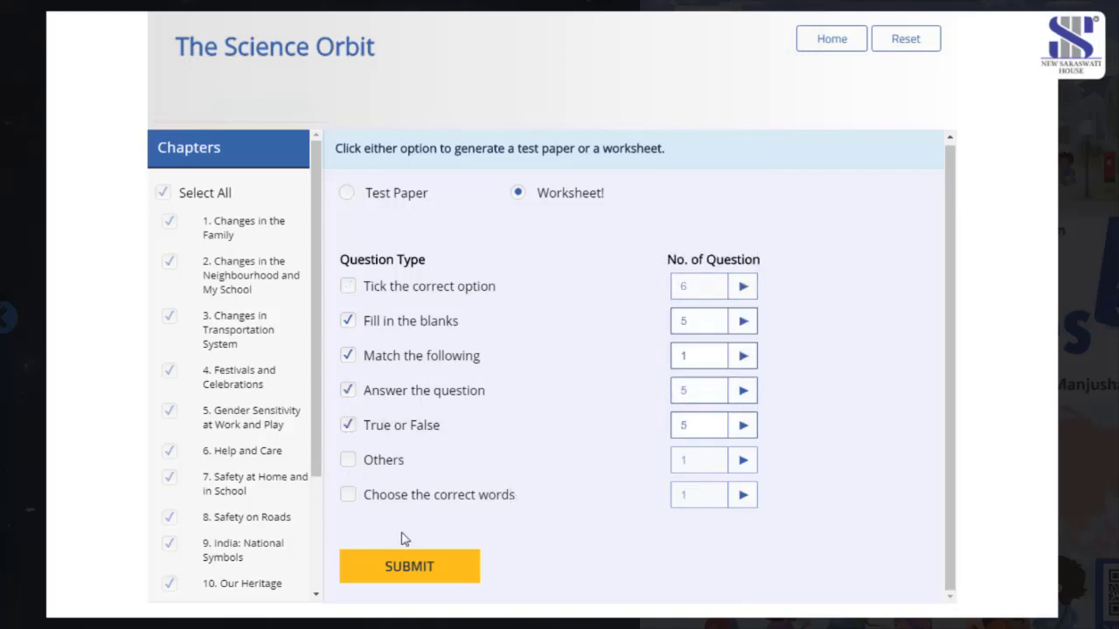
pyautogui.click(409, 566)
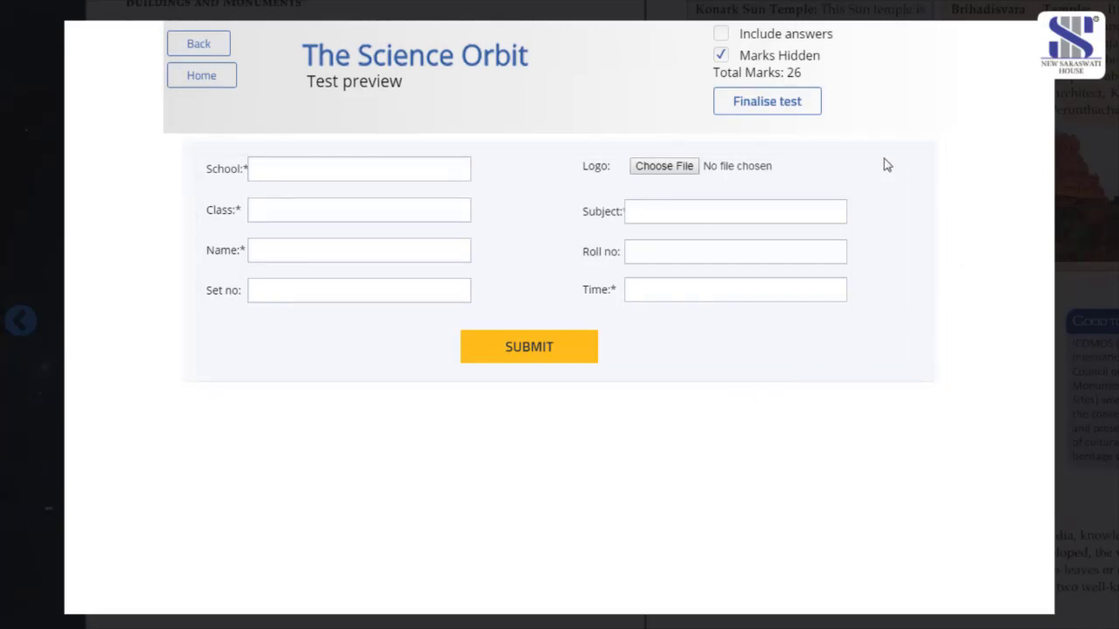
# - Finalise the test and print the Teacher Copy with answers to Save as PDF
pyautogui.click(516, 355)
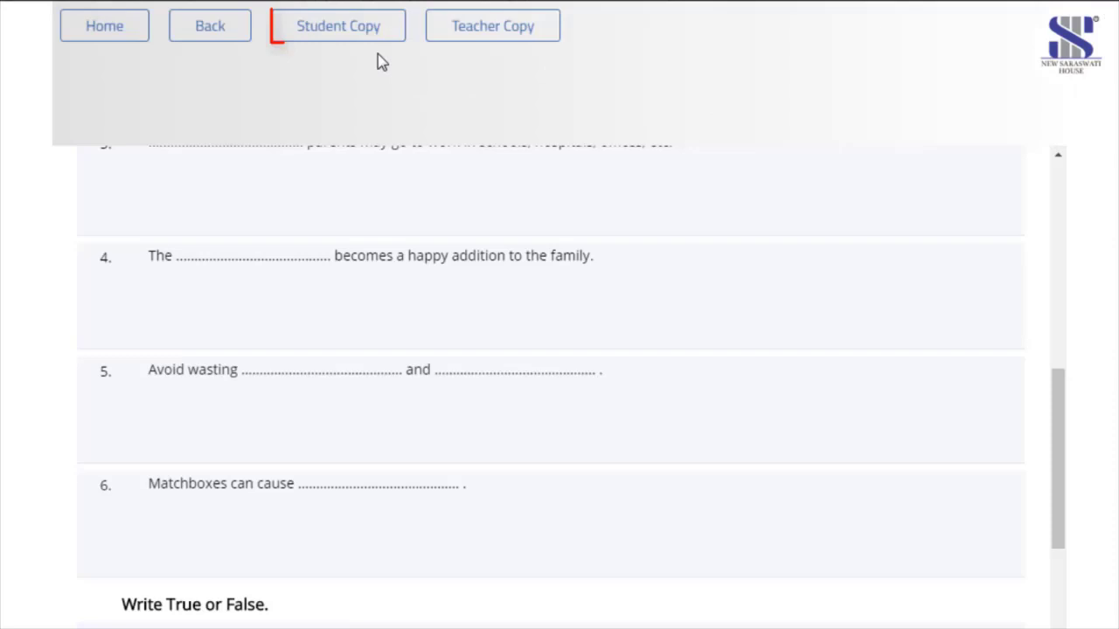
pyautogui.click(543, 46)
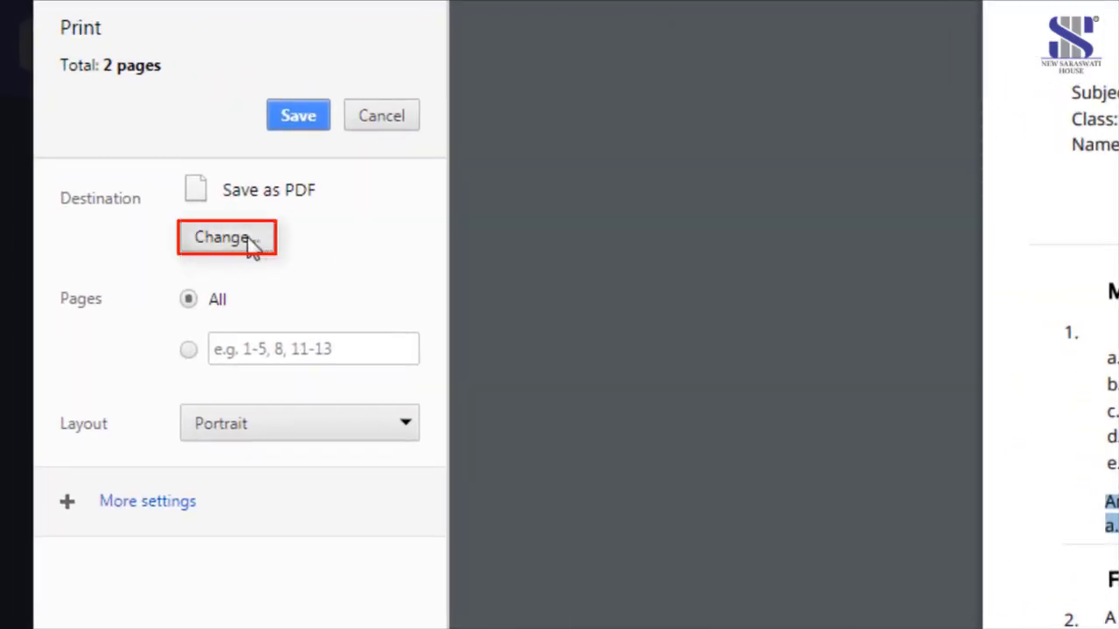
pyautogui.click(109, 106)
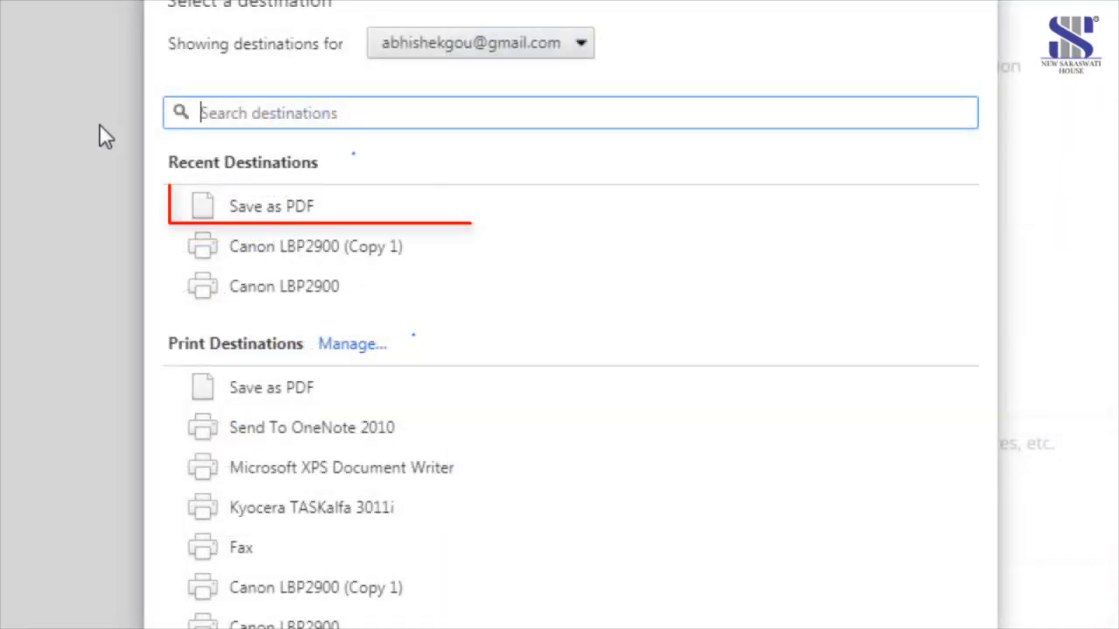
pyautogui.click(257, 210)
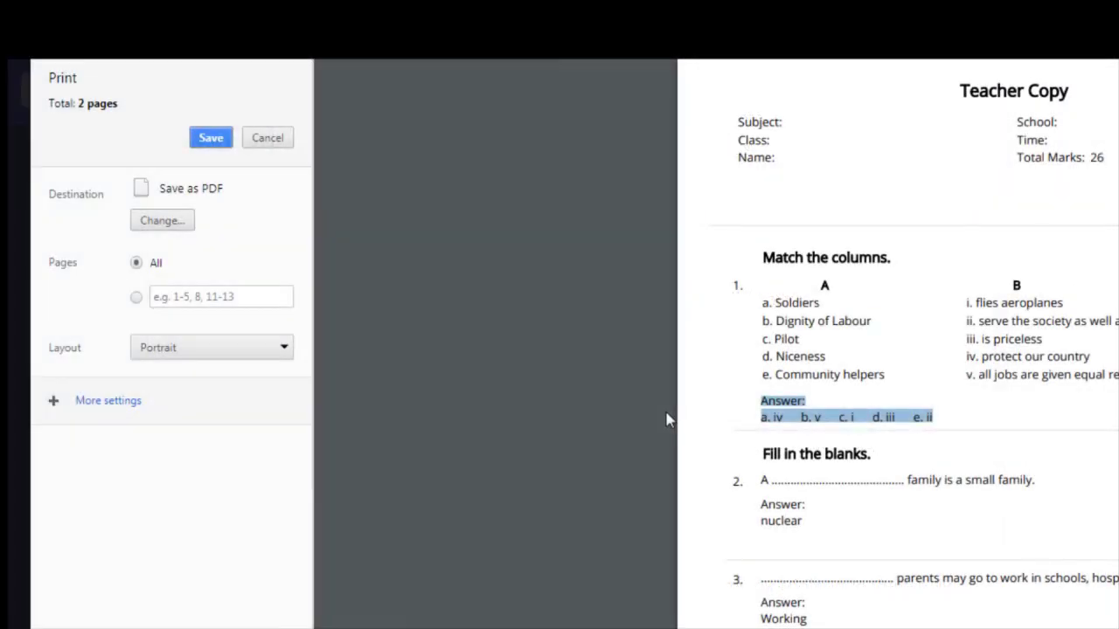
# - Save the Teacher Copy with answers as a PDF file
pyautogui.click(219, 142)
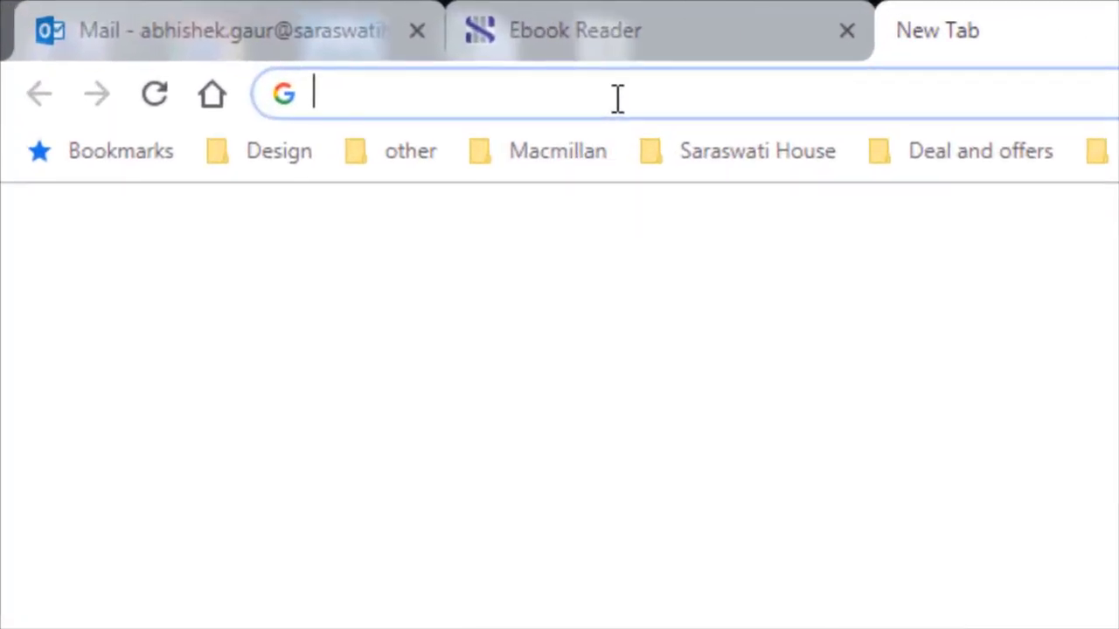
# - Load e-resources.saraswatihouse.com in the new tab and focus its book search
pyautogui.write('e-')
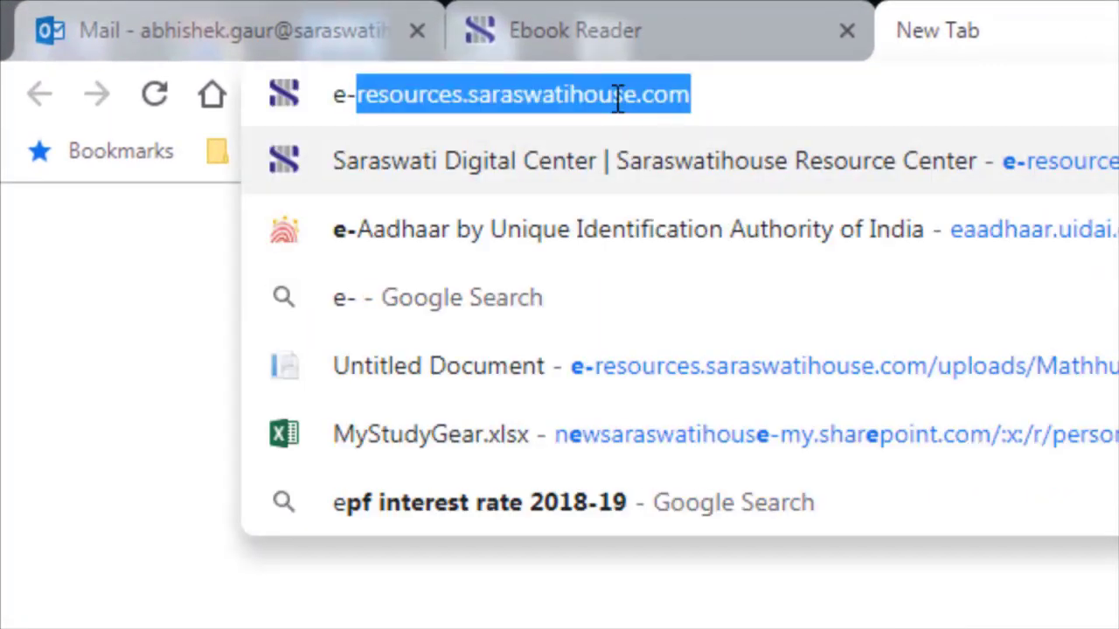
pyautogui.write('re')
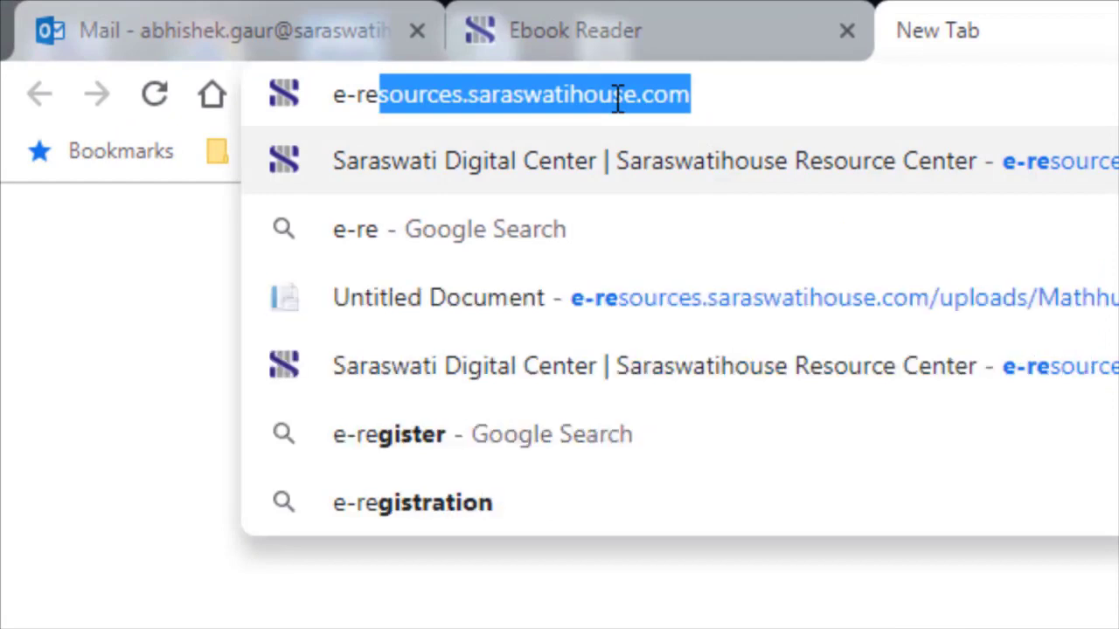
pyautogui.write('sources.')
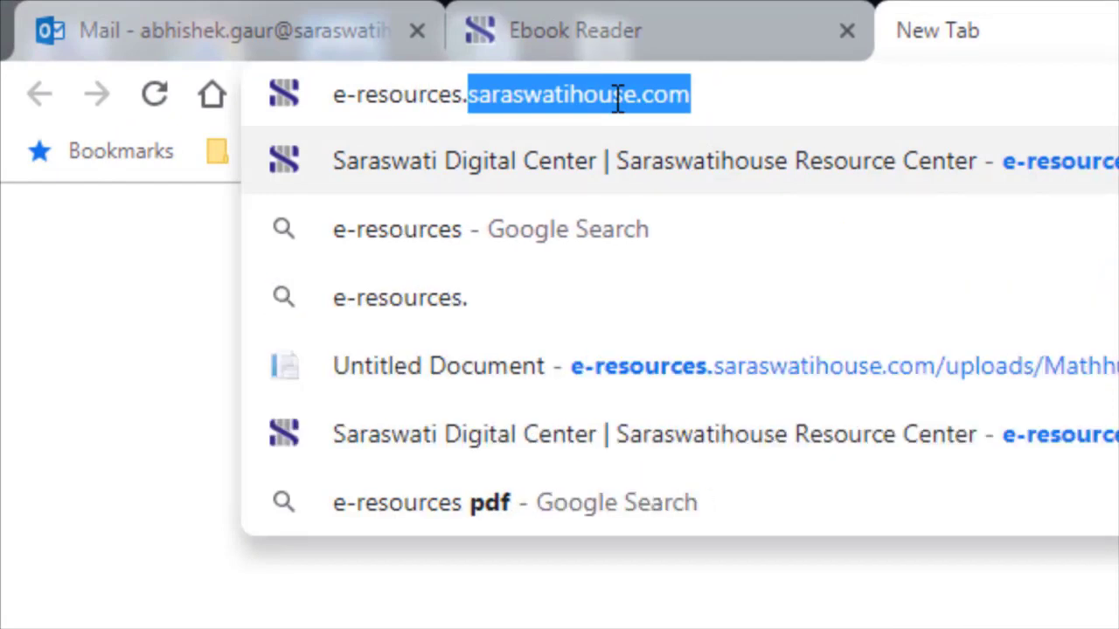
pyautogui.write('saraswatr')
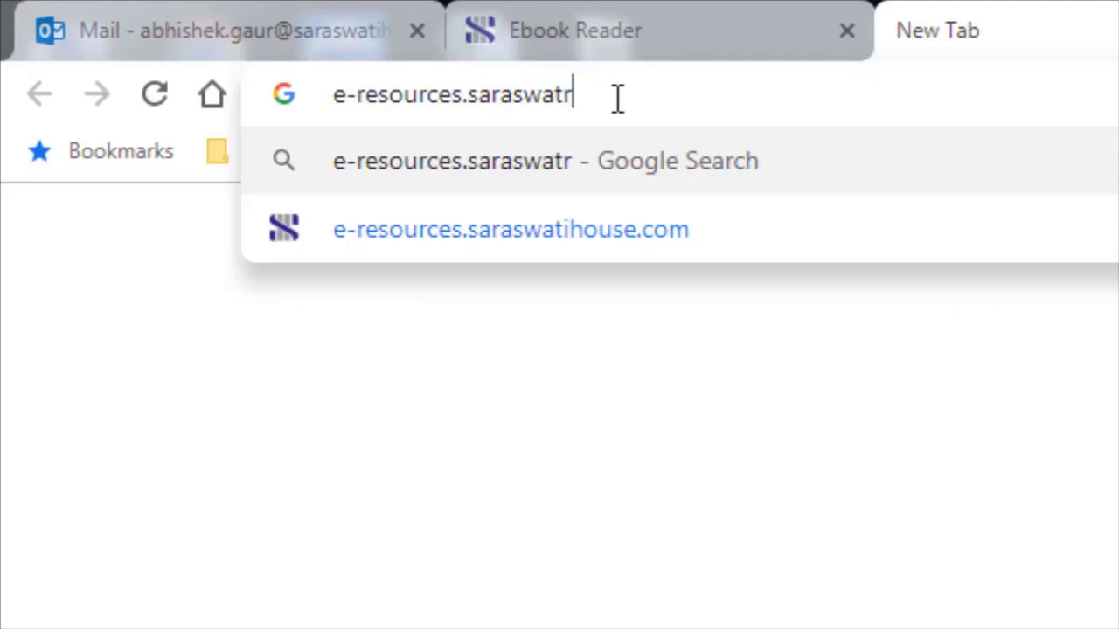
pyautogui.press('BackSpace')
pyautogui.write('ihouse.com')
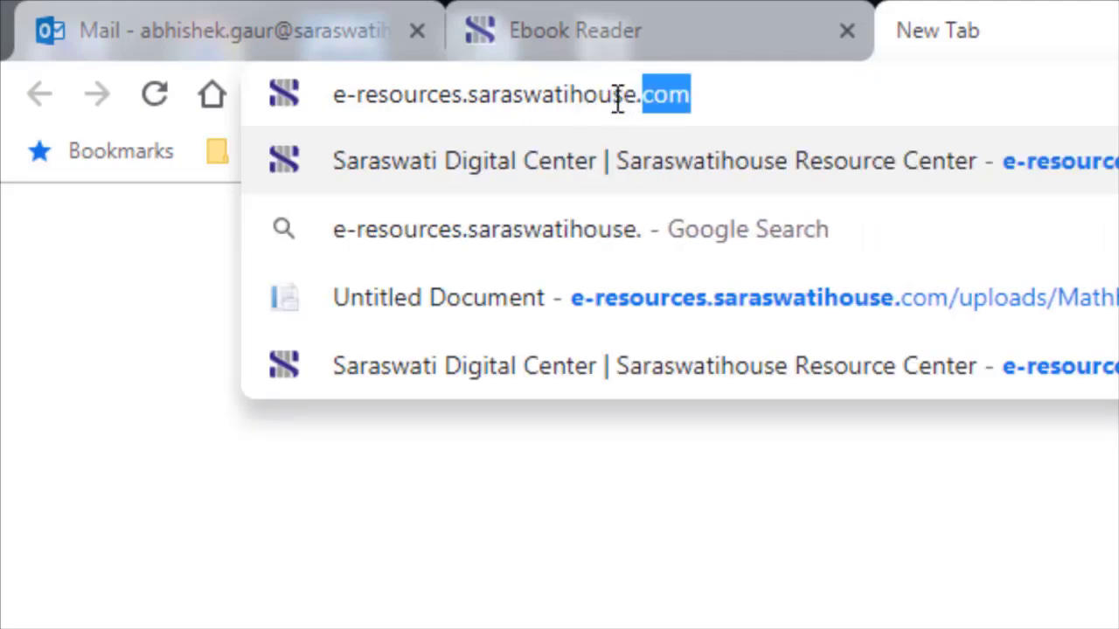
pyautogui.press('Return')
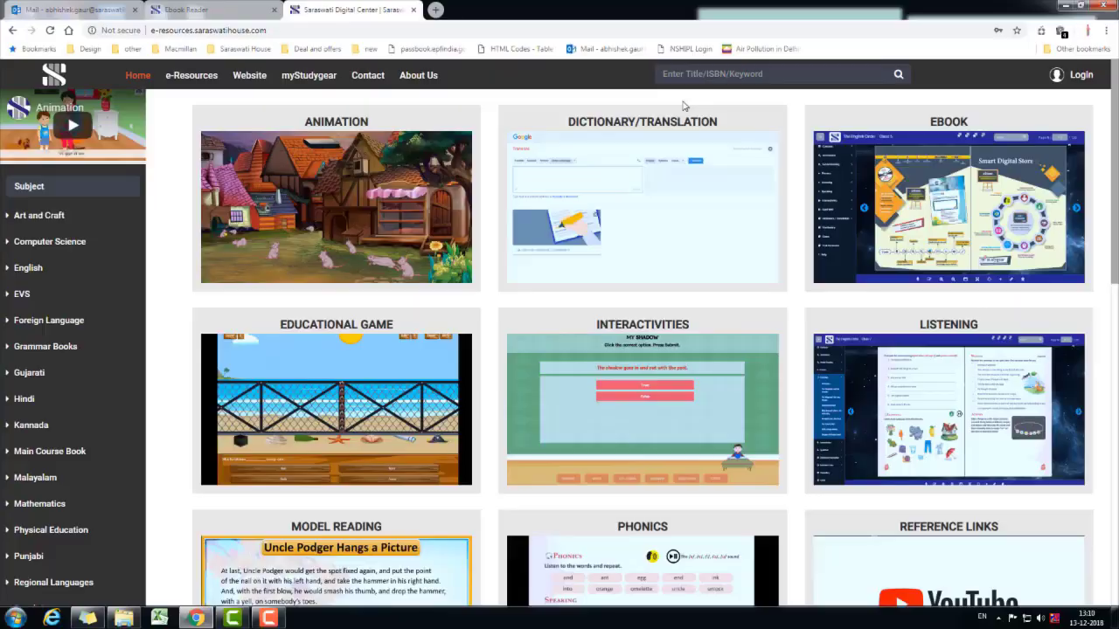
pyautogui.click(709, 77)
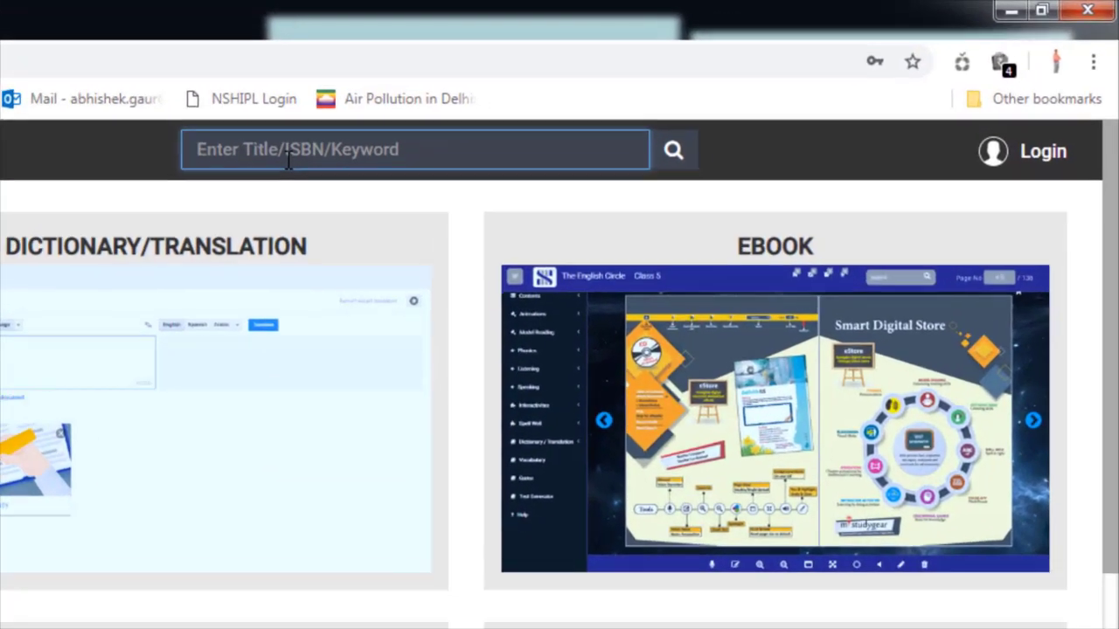
# - Search 'my book', choose My Book of social Studies, and log in with the account e-mail and password
pyautogui.write('my bo')
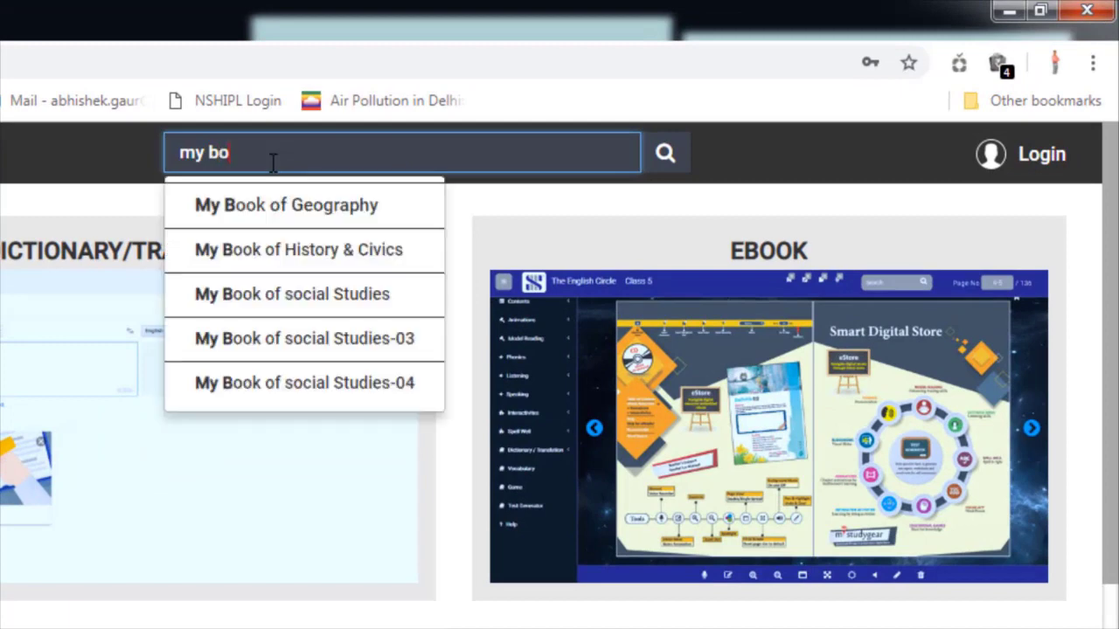
pyautogui.write('ok')
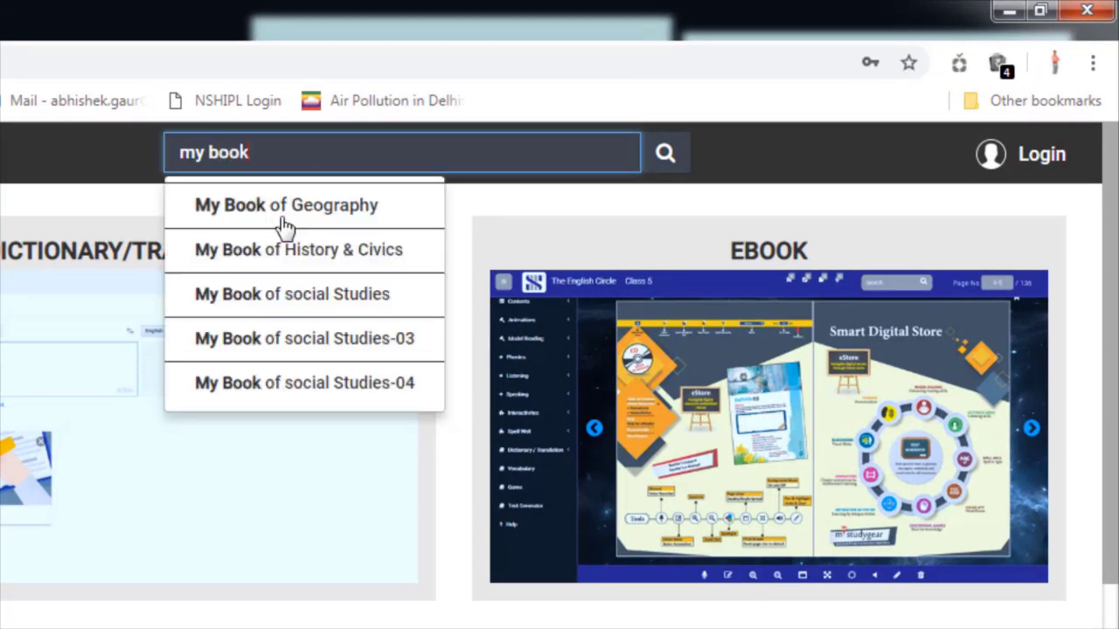
pyautogui.click(294, 306)
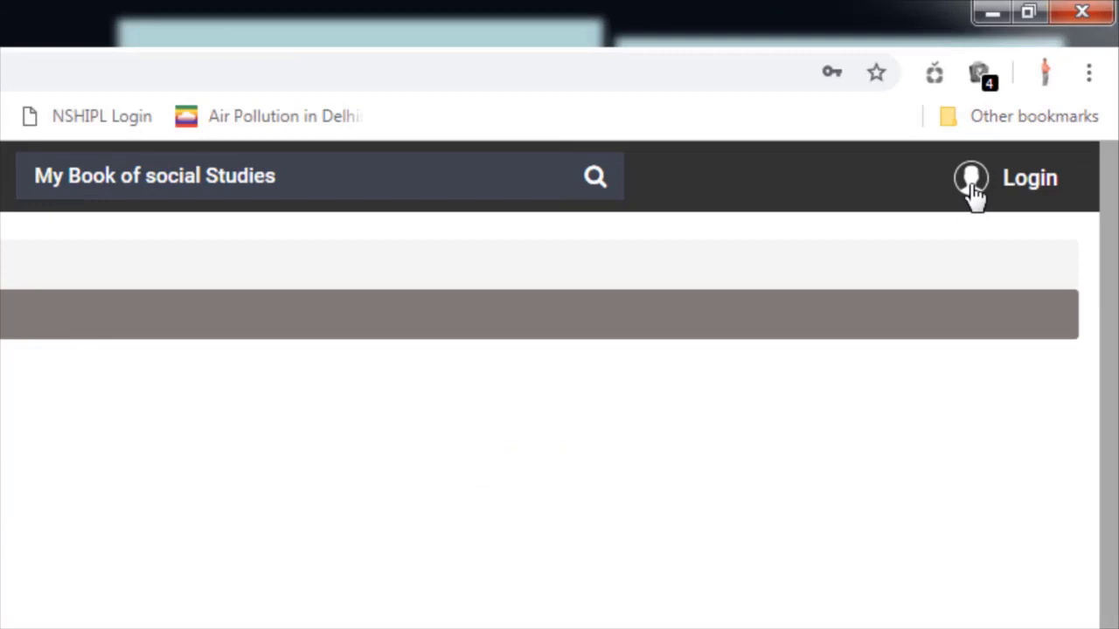
pyautogui.click(1056, 75)
pyautogui.moveTo(1047, 106); pyautogui.dragTo(937, 111)
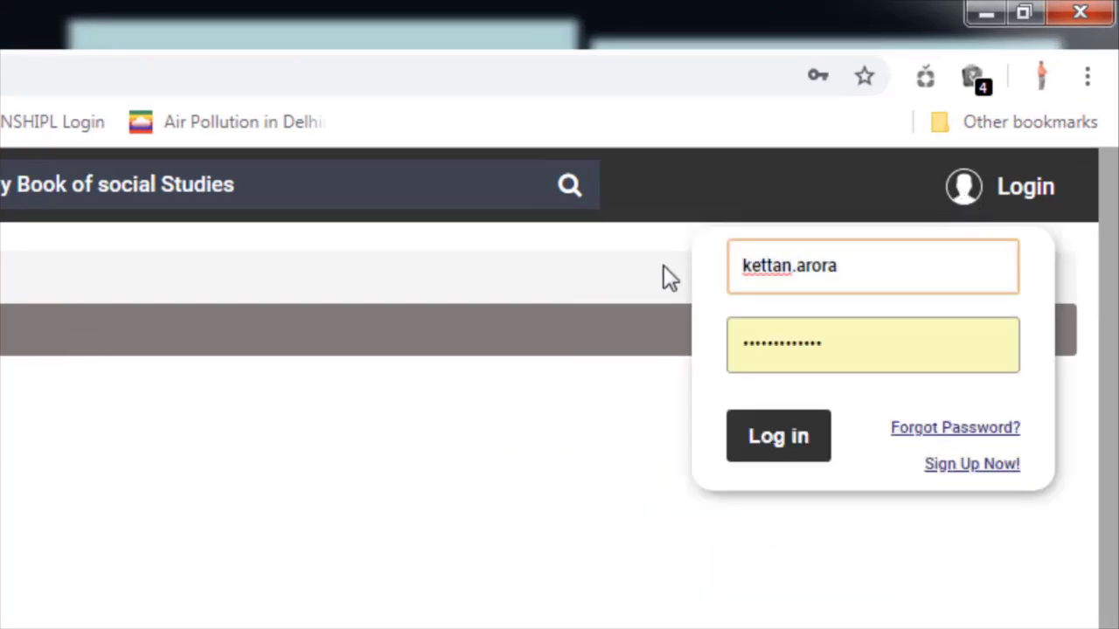
pyautogui.press('Tab')
pyautogui.write('••••••')
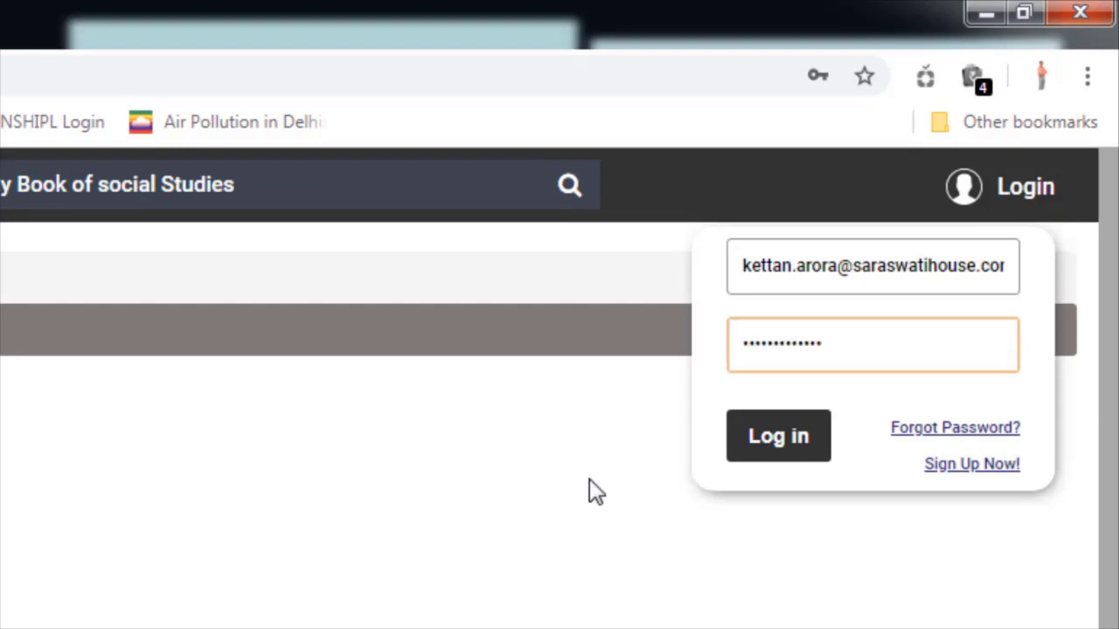
pyautogui.press('Return')
# - Redeem the scratch card number for the Social Studies-03 book and view its digital resources
pyautogui.click(221, 384)
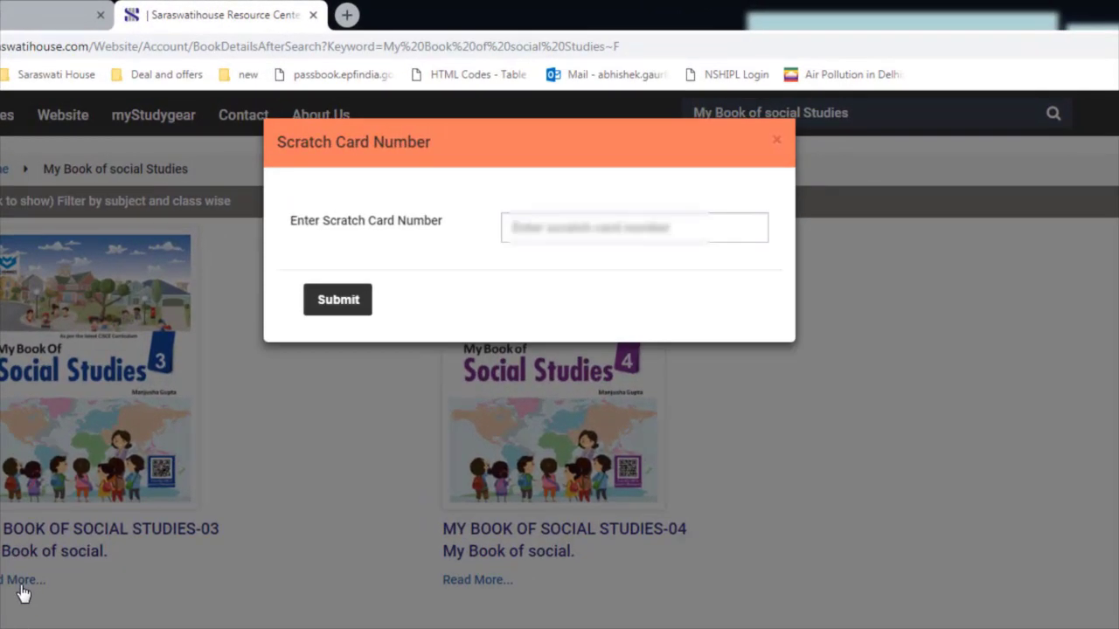
pyautogui.click(572, 194)
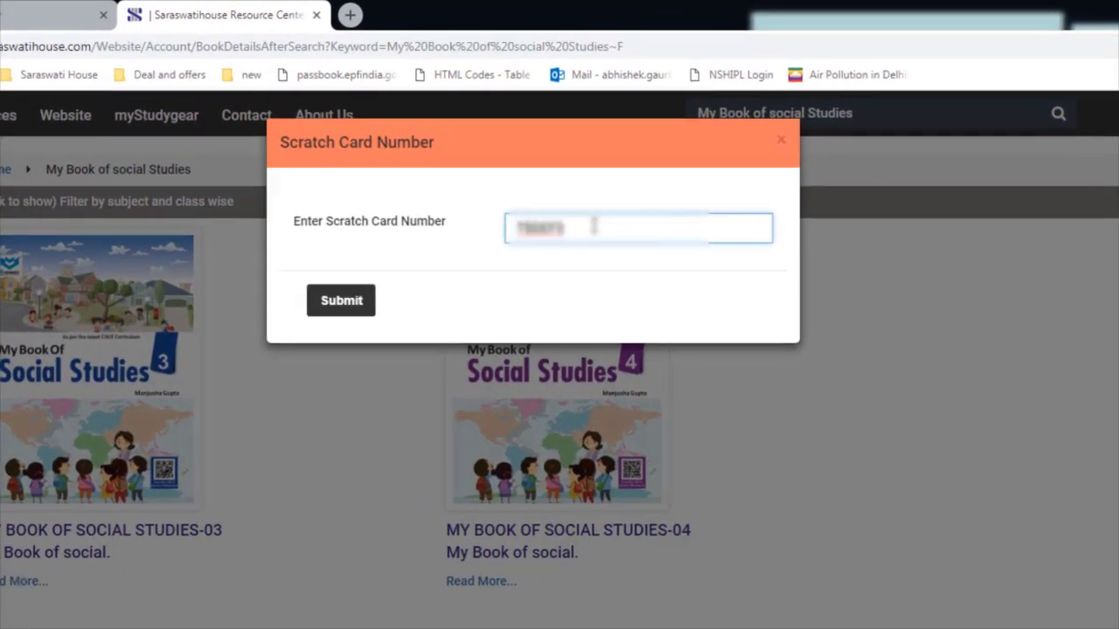
pyautogui.click(345, 301)
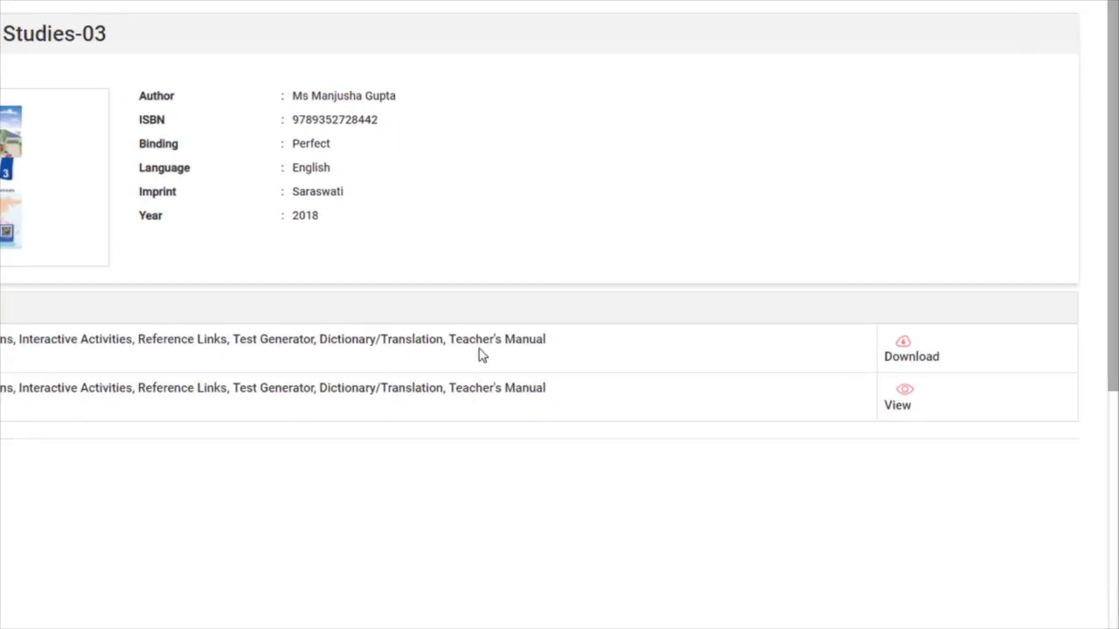
pyautogui.click(875, 395)
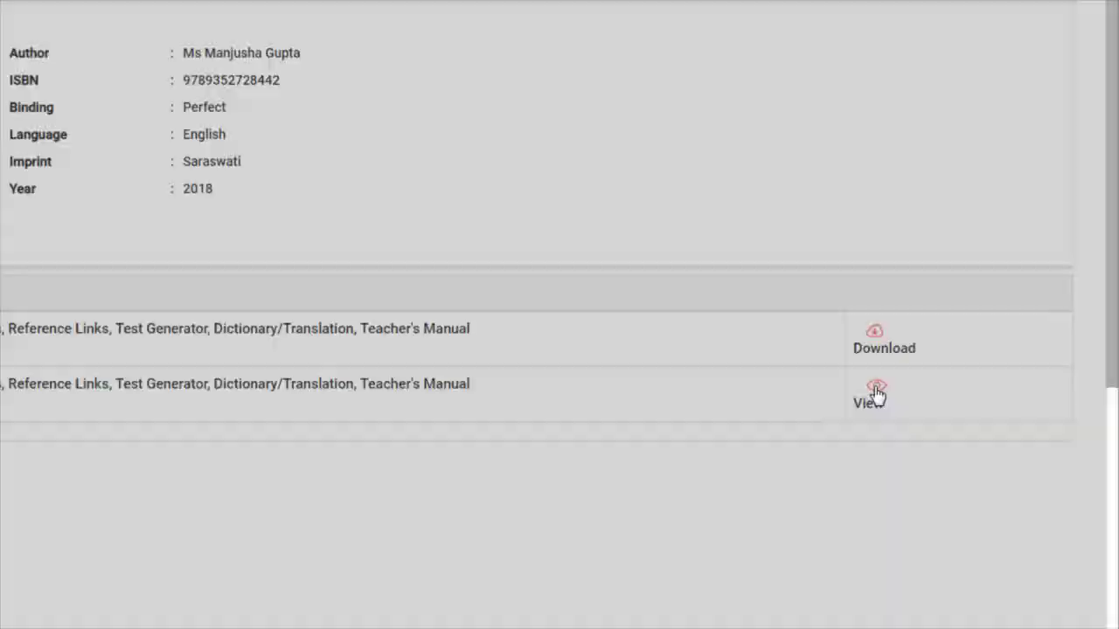